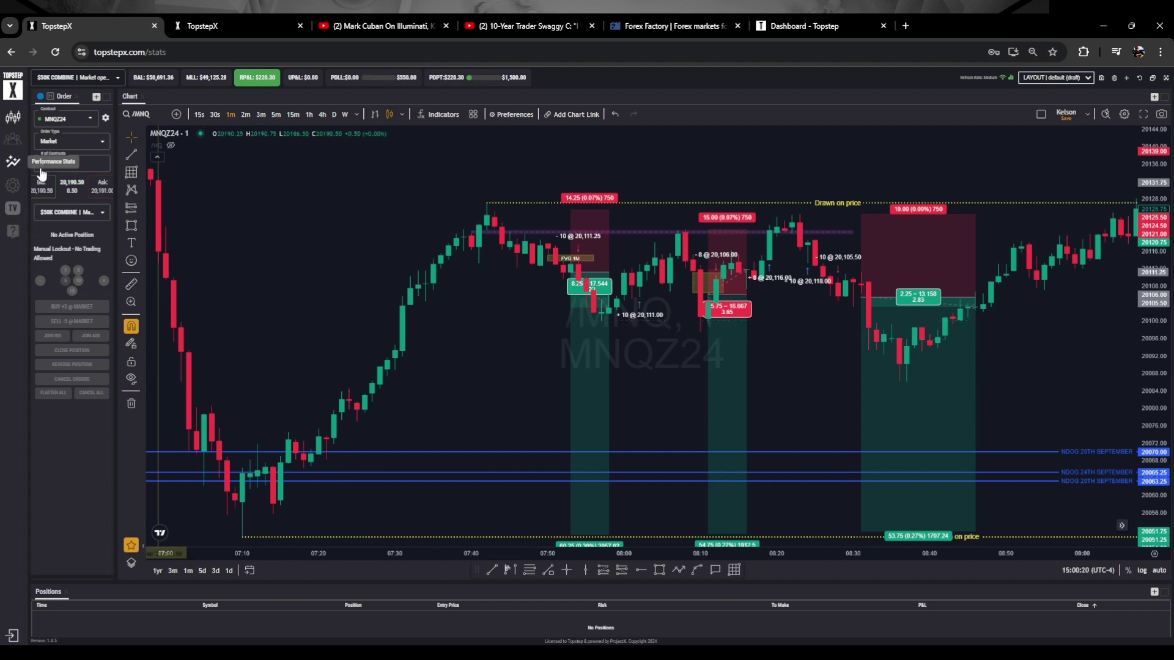
# Open the account's performance statistics and review last month's metrics down to the daily profit and loss charts
pyautogui.click(14, 164)
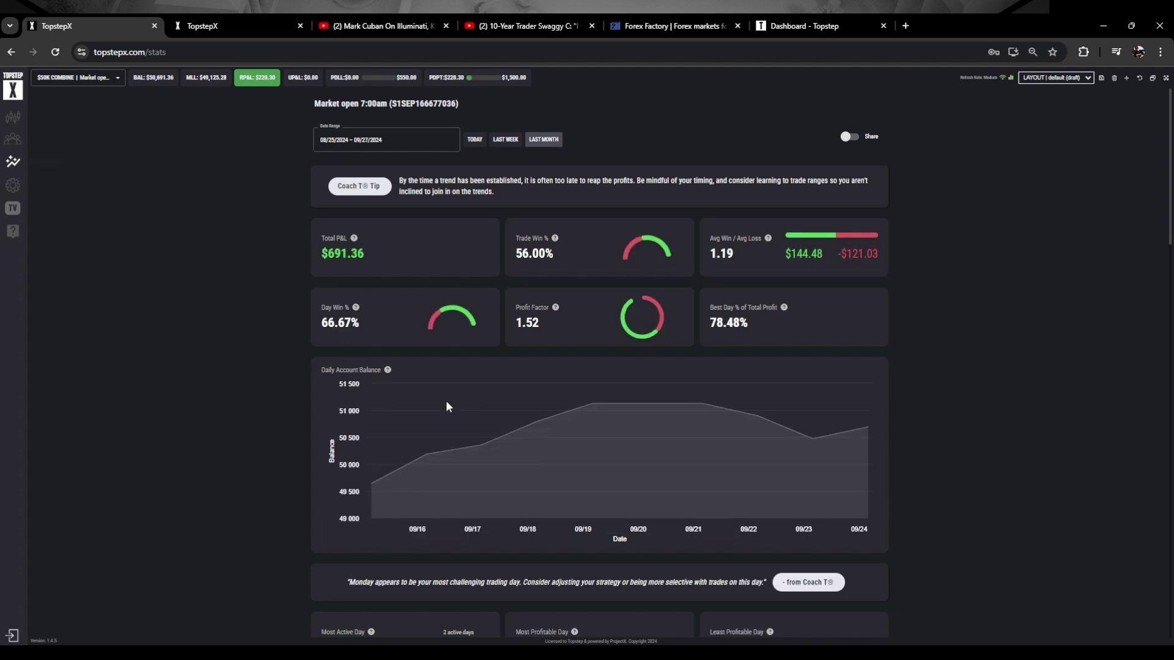
pyautogui.scroll(-10, 455, 430)
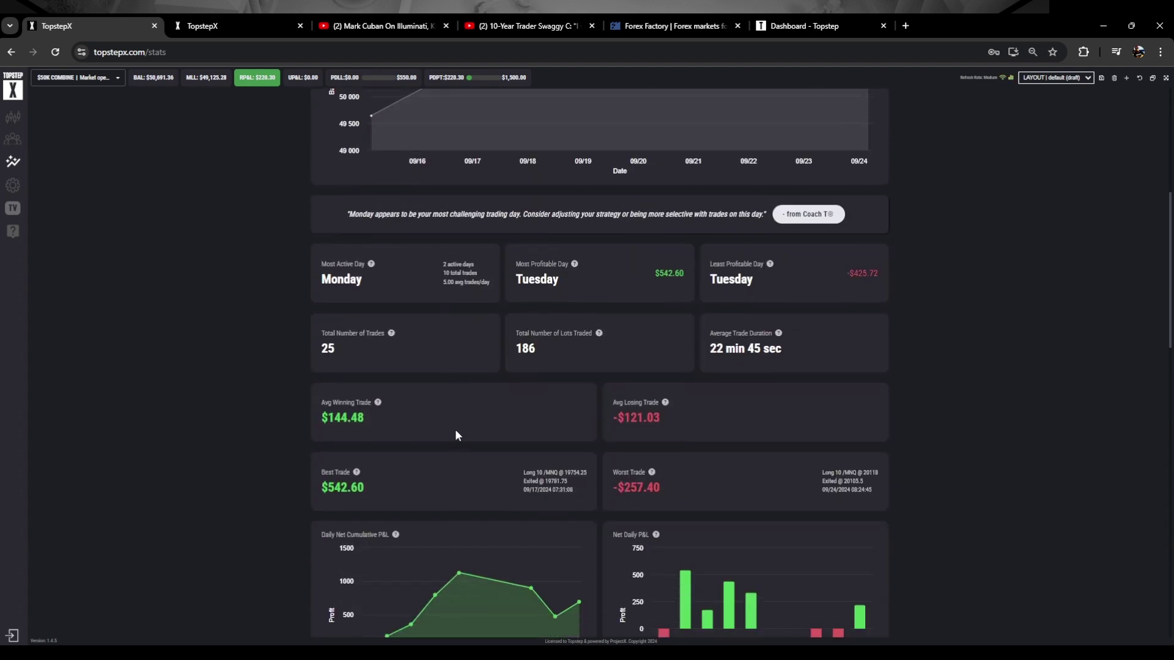
pyautogui.scroll(-10, 455, 429)
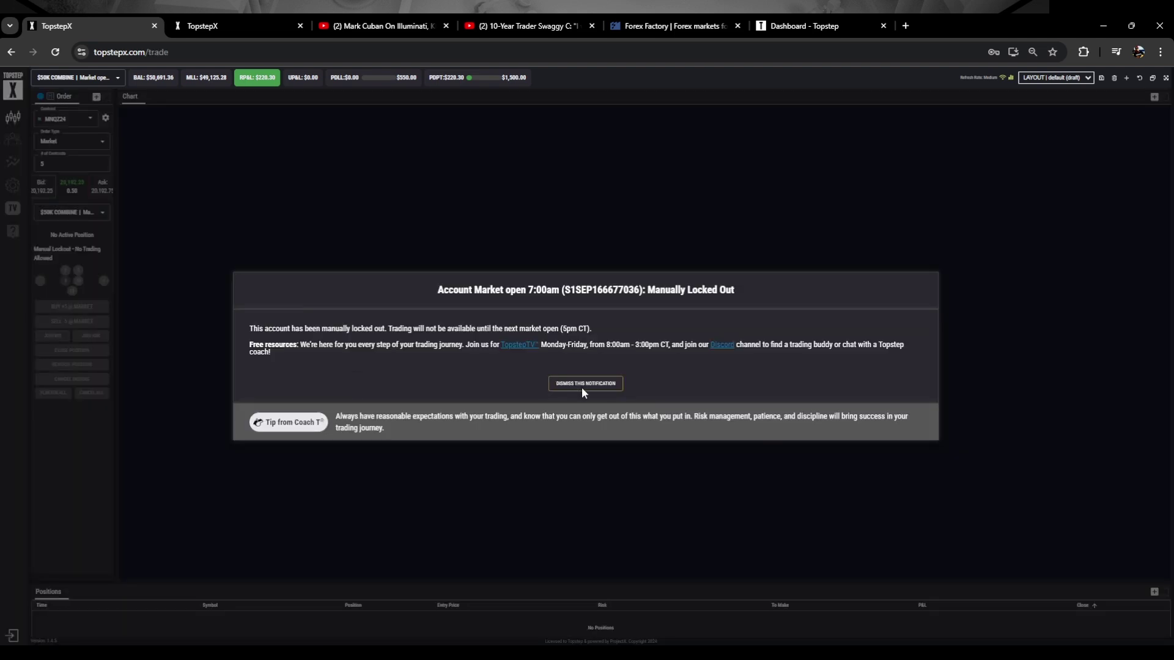
# Dismiss the account lockout notification and examine the 24 September price action around the first short trade on the one-minute chart
pyautogui.click(581, 386)
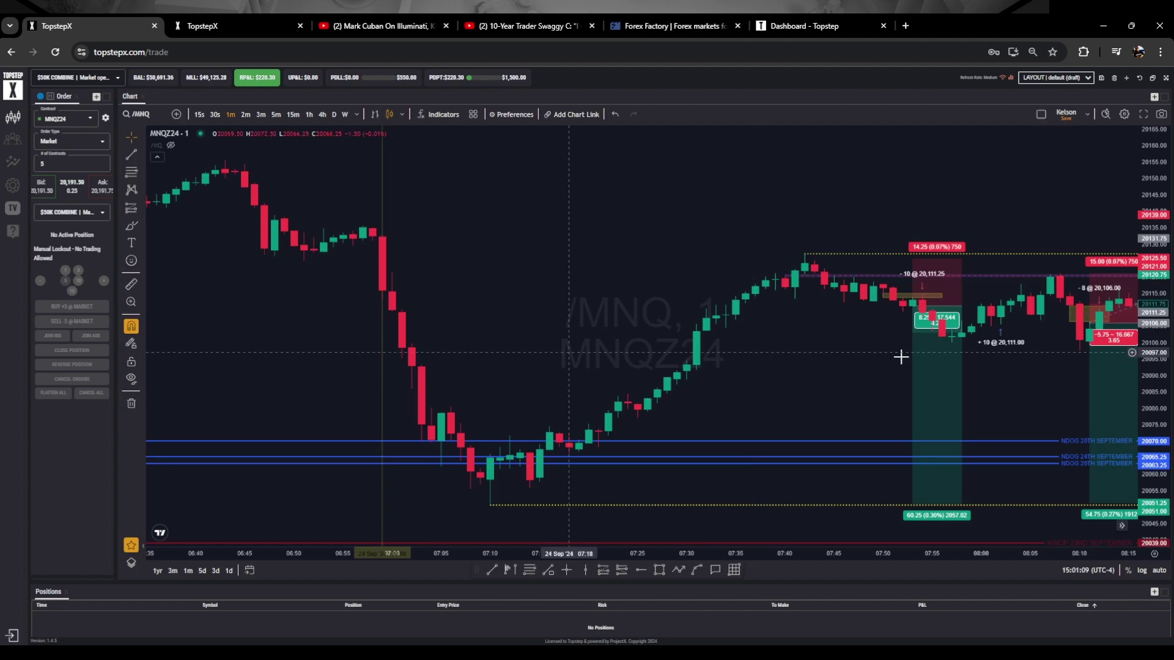
pyautogui.moveTo(697, 553); pyautogui.dragTo(776, 555)
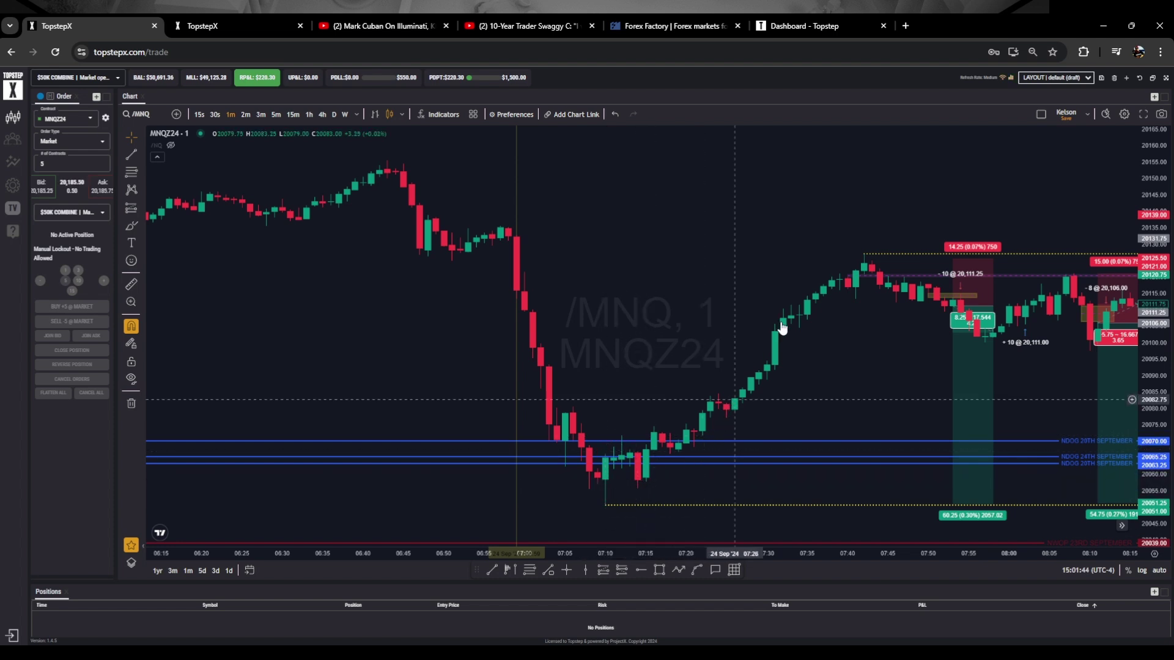
pyautogui.hscroll(3, 777, 391)
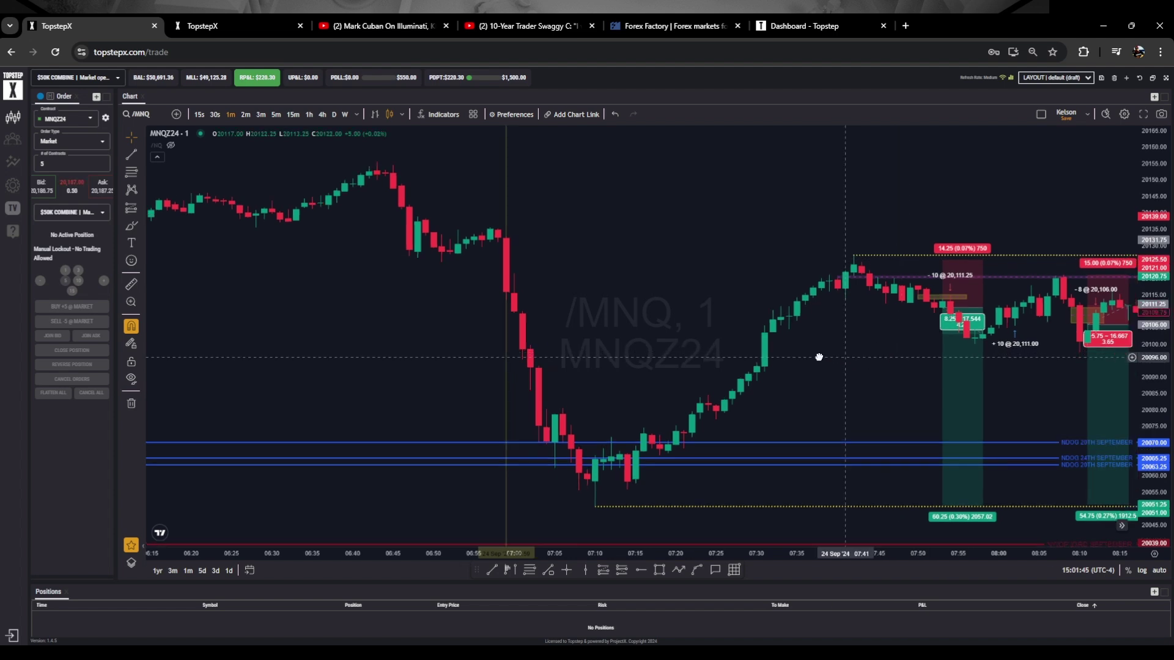
pyautogui.moveTo(744, 413); pyautogui.dragTo(588, 405)
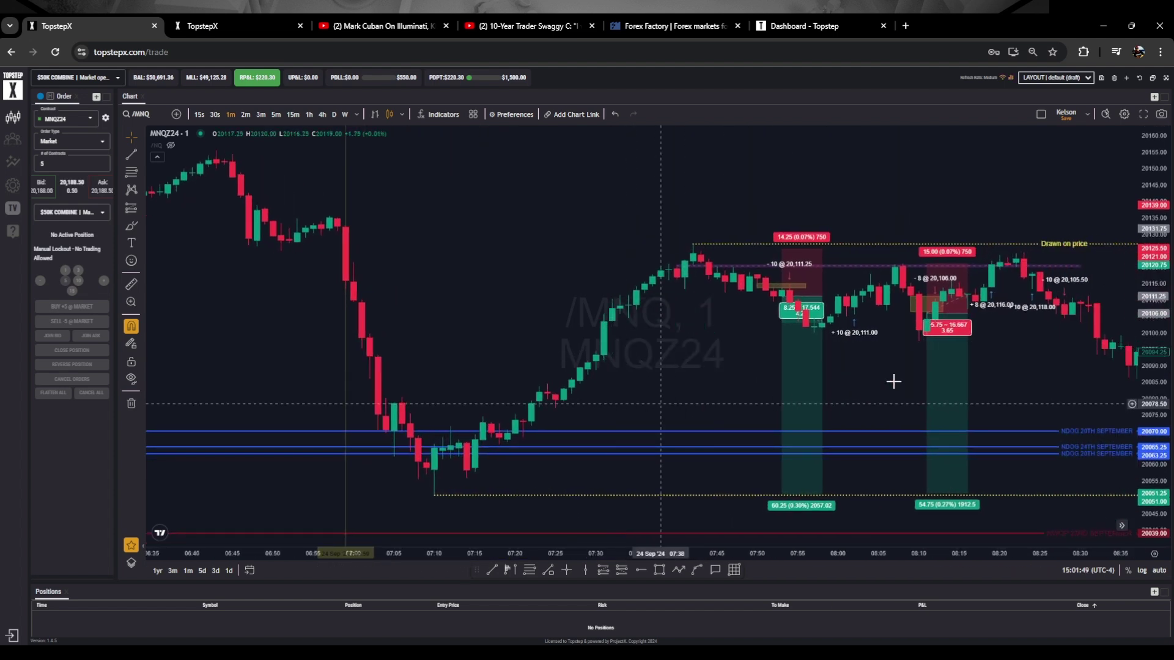
pyautogui.moveTo(1141, 466); pyautogui.dragTo(1157, 407)
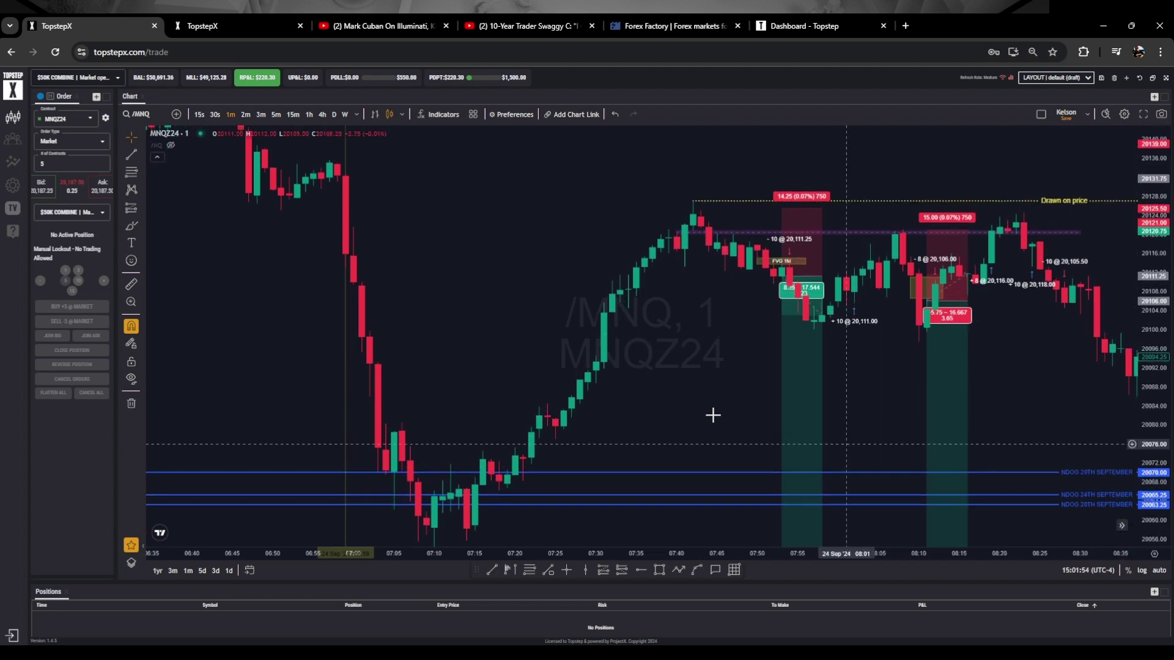
pyautogui.moveTo(618, 414); pyautogui.dragTo(581, 411)
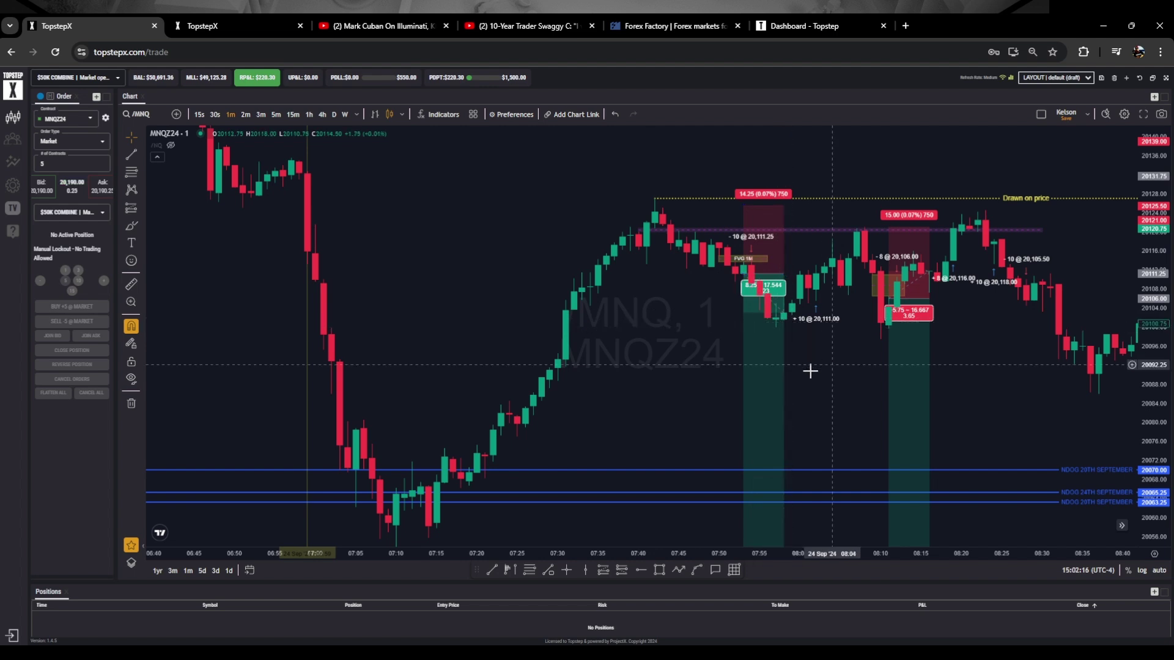
pyautogui.moveTo(776, 322); pyautogui.dragTo(769, 320)
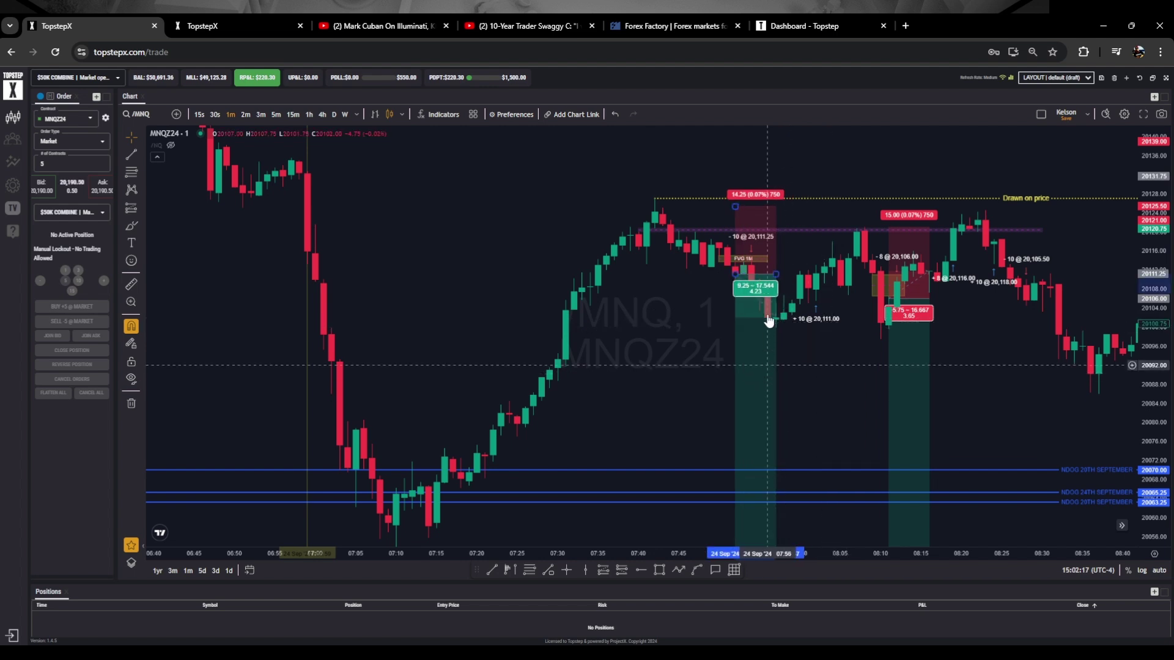
pyautogui.click(616, 113)
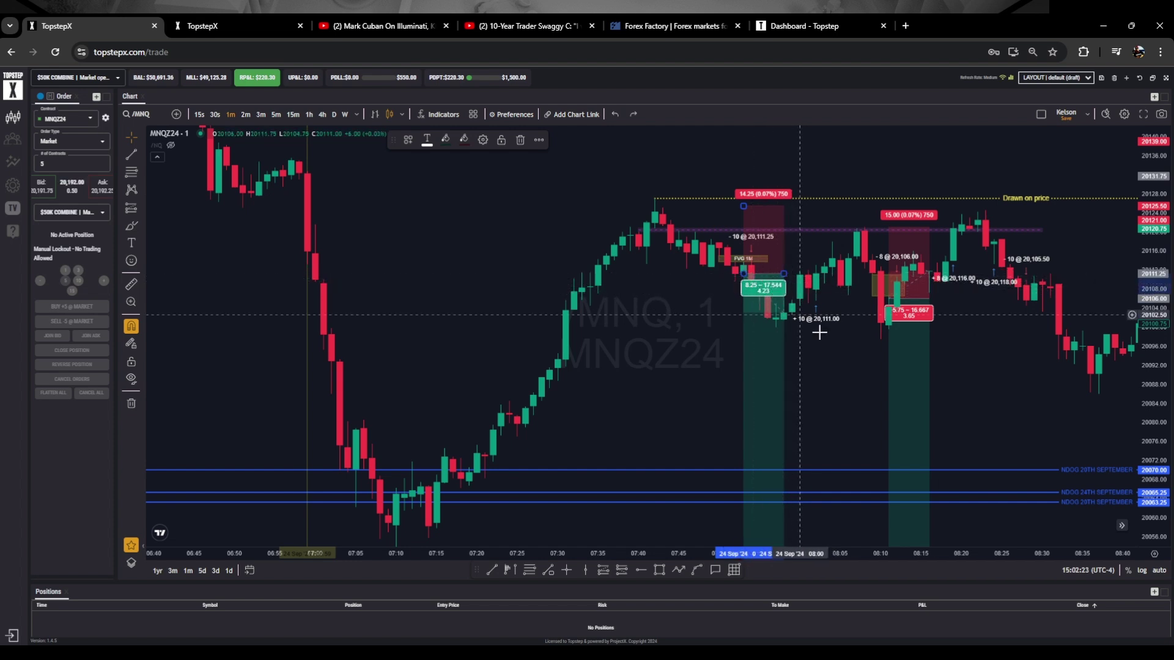
# Examine the second 24 September short position, from its entry near the shaded gap to its target at the session low
pyautogui.moveTo(776, 360); pyautogui.dragTo(655, 361)
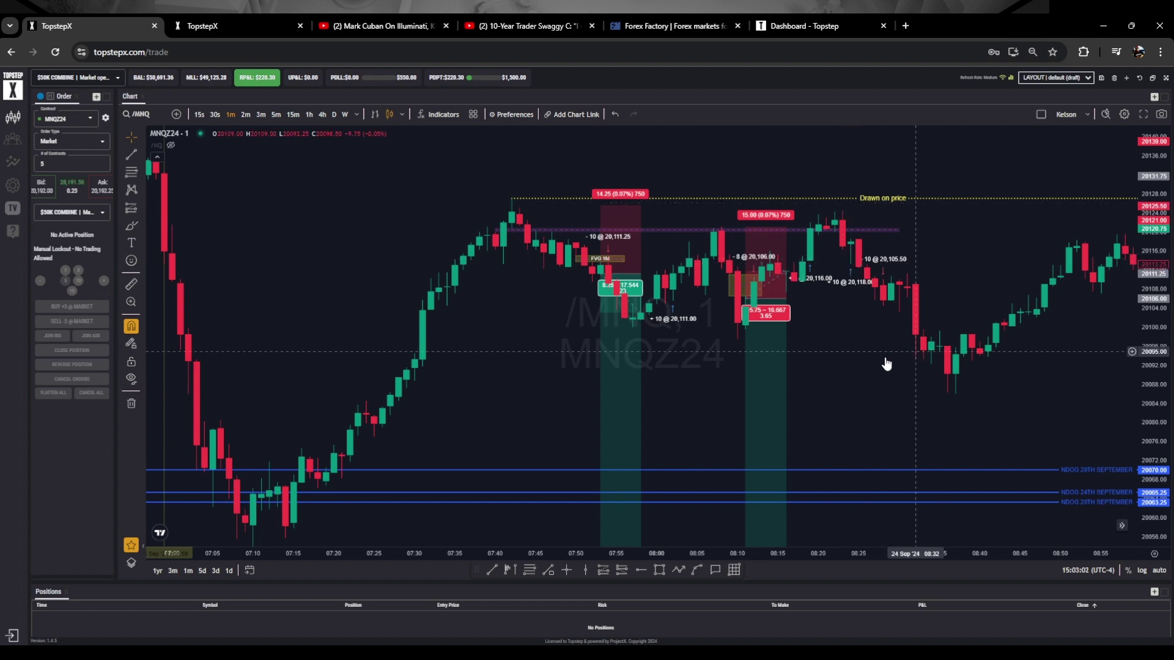
pyautogui.moveTo(785, 355); pyautogui.dragTo(697, 334)
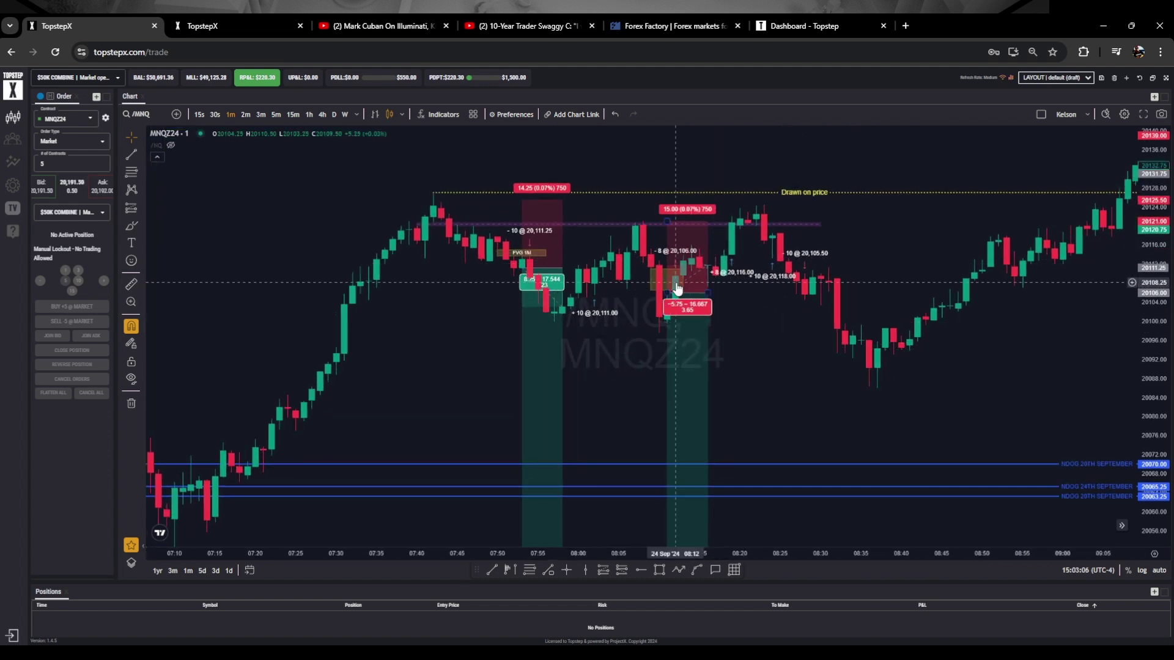
pyautogui.moveTo(1152, 414); pyautogui.dragTo(966, 343)
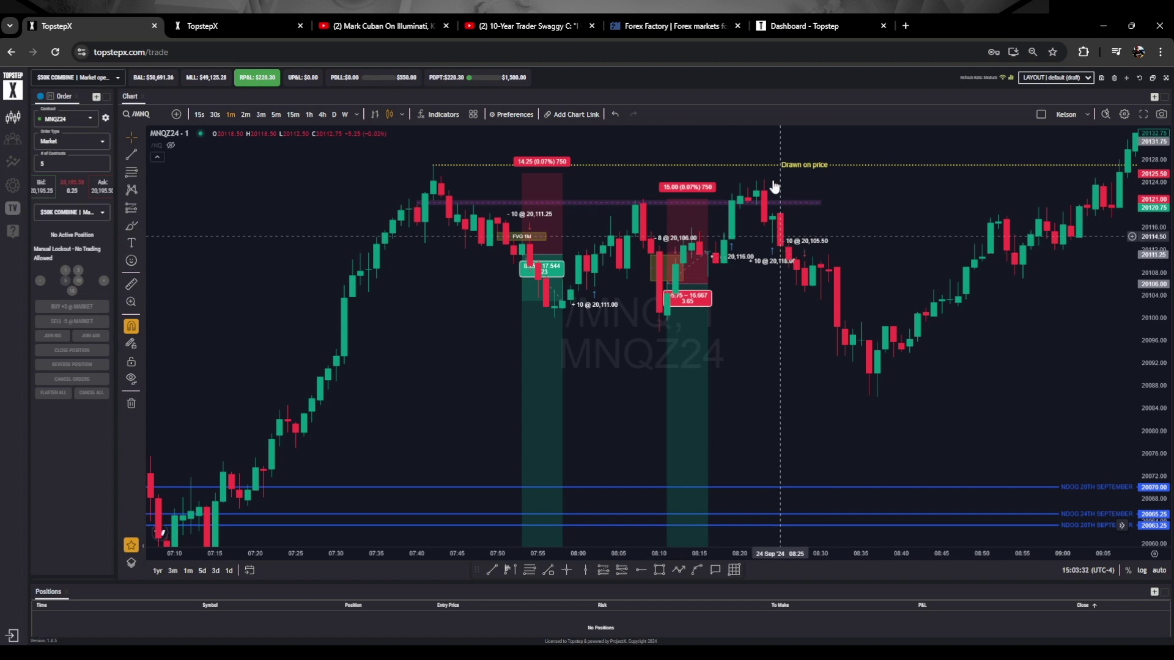
pyautogui.moveTo(858, 397); pyautogui.dragTo(908, 277)
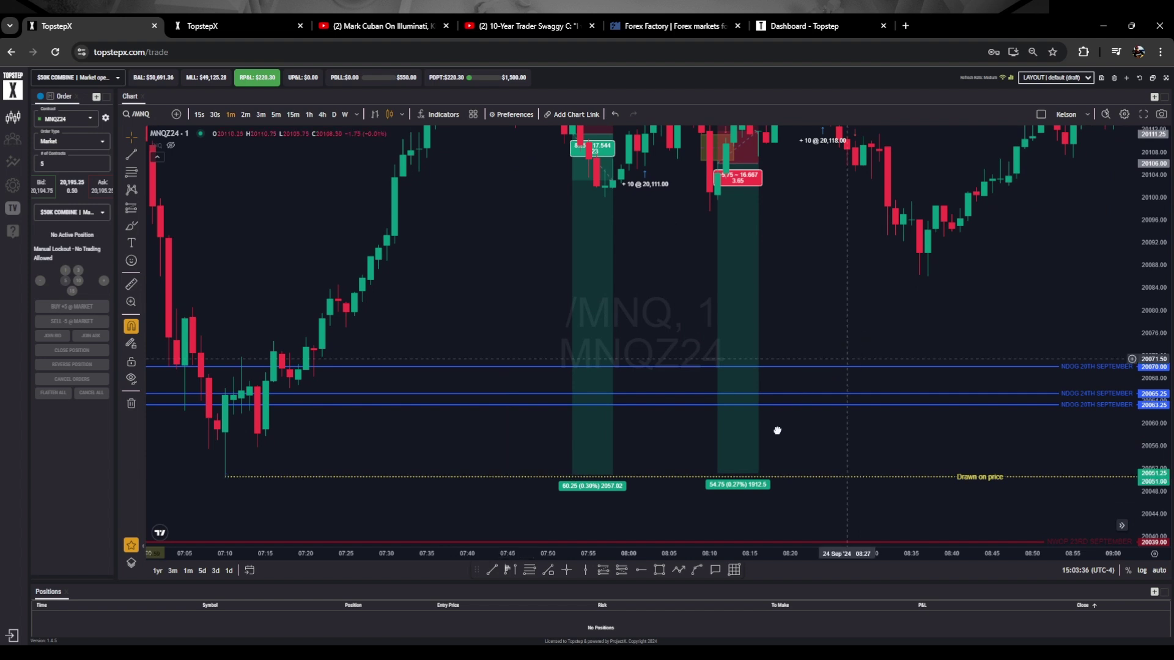
pyautogui.moveTo(746, 471); pyautogui.dragTo(704, 498)
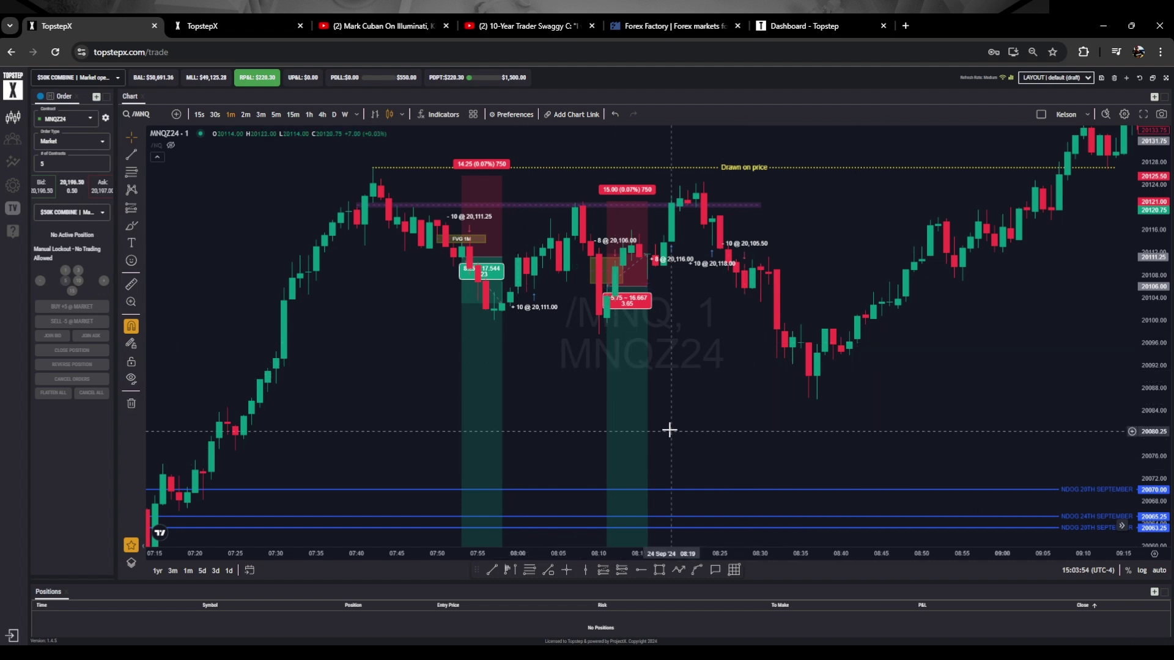
# Jump the chart to 25 September 2024 at 07:00 and bring the morning's trades into view
pyautogui.click(250, 570)
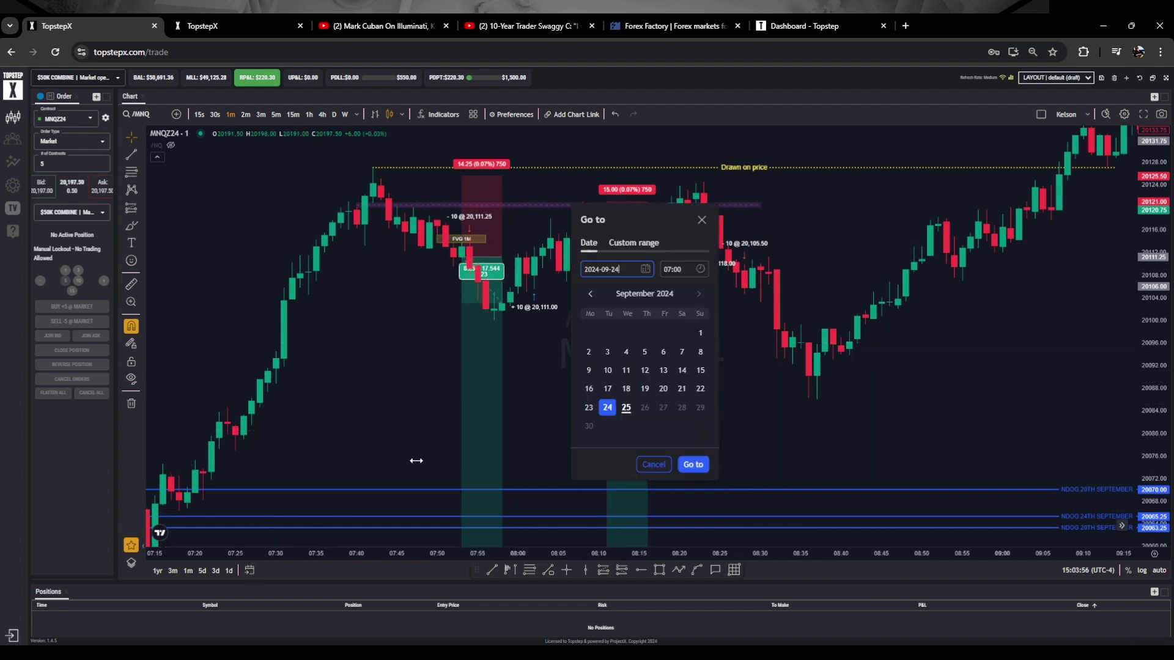
pyautogui.click(625, 408)
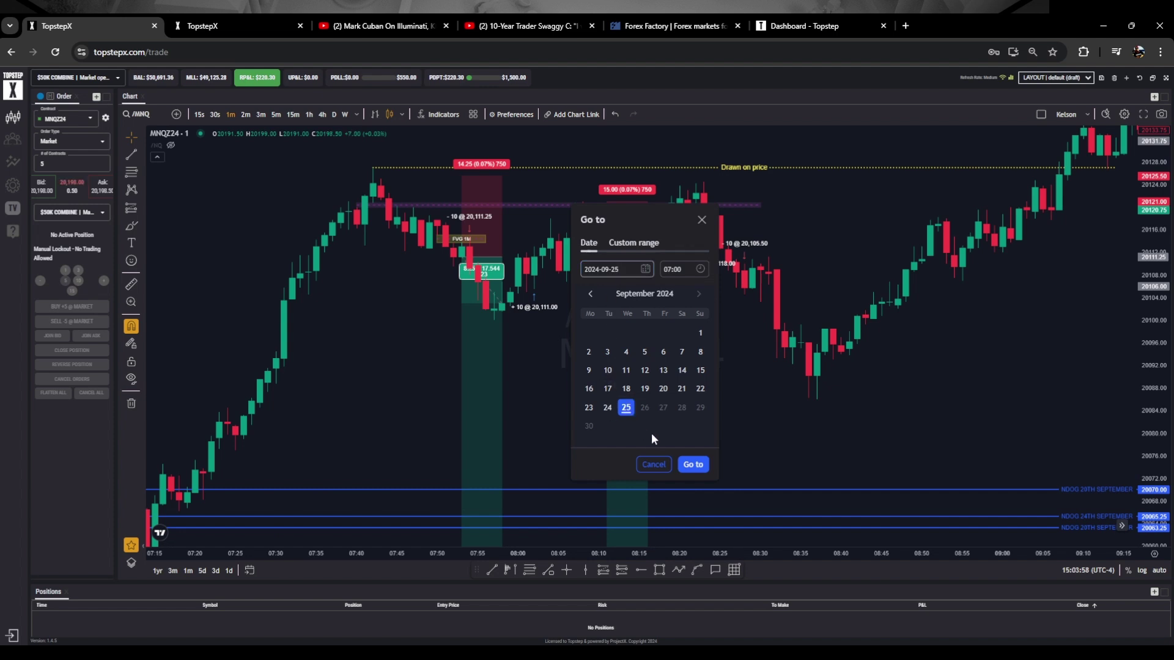
pyautogui.click(692, 465)
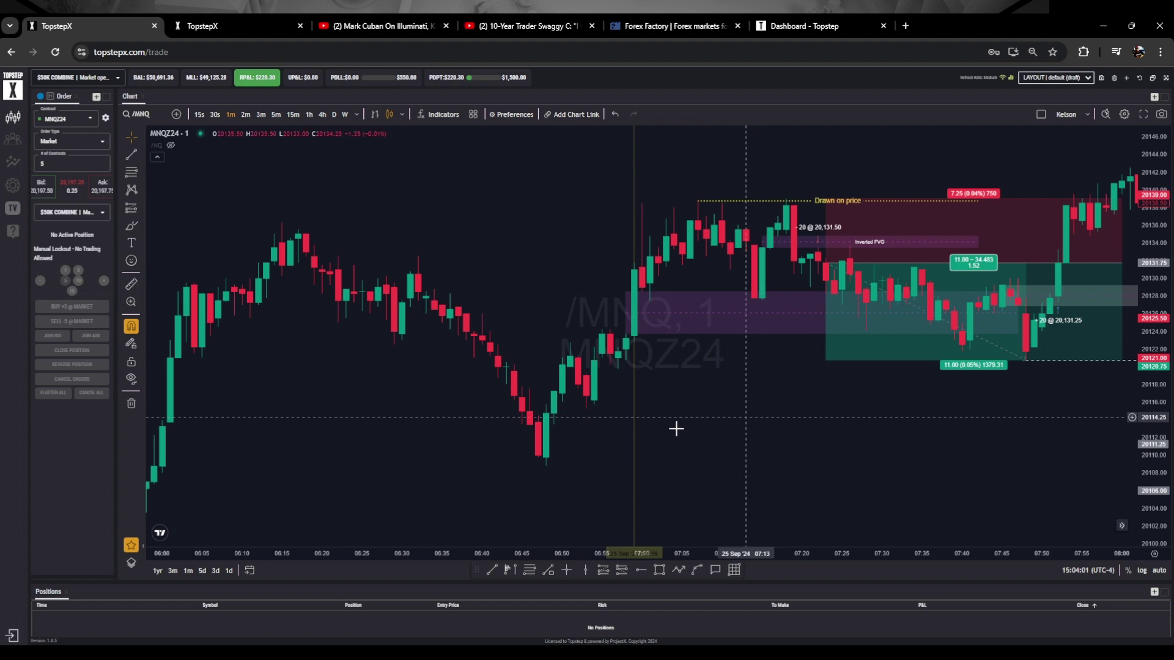
pyautogui.moveTo(631, 430); pyautogui.dragTo(519, 432)
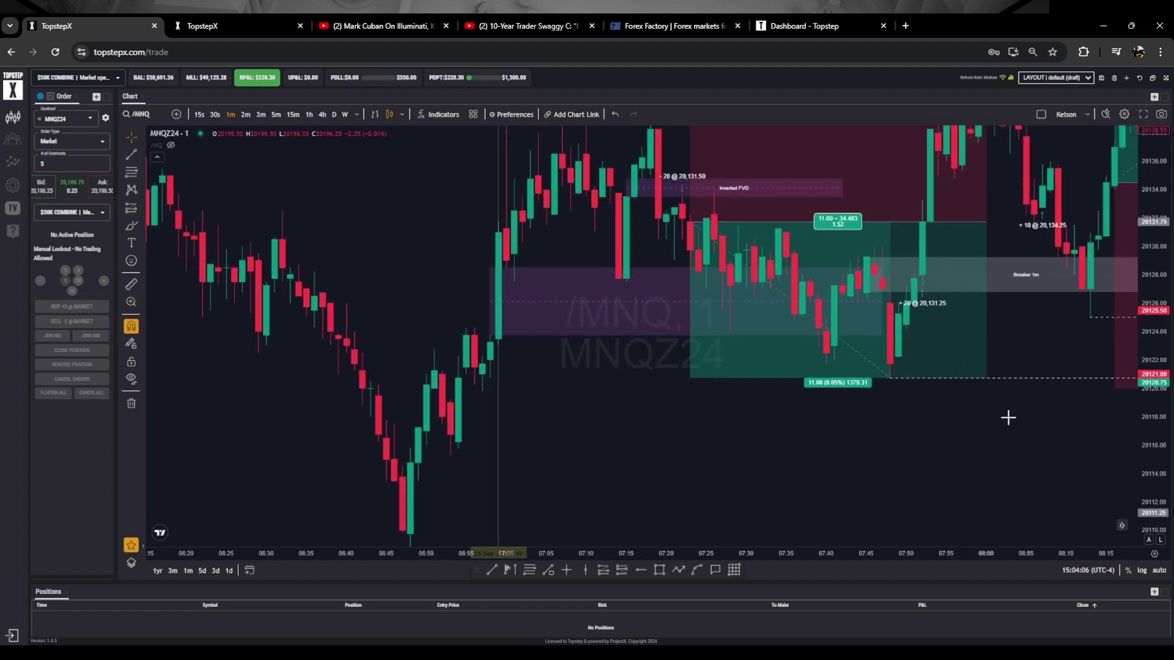
# Measure the distance from the first 25 September short entry up to its stop level, and clear the measurement
pyautogui.moveTo(996, 424); pyautogui.dragTo(929, 500)
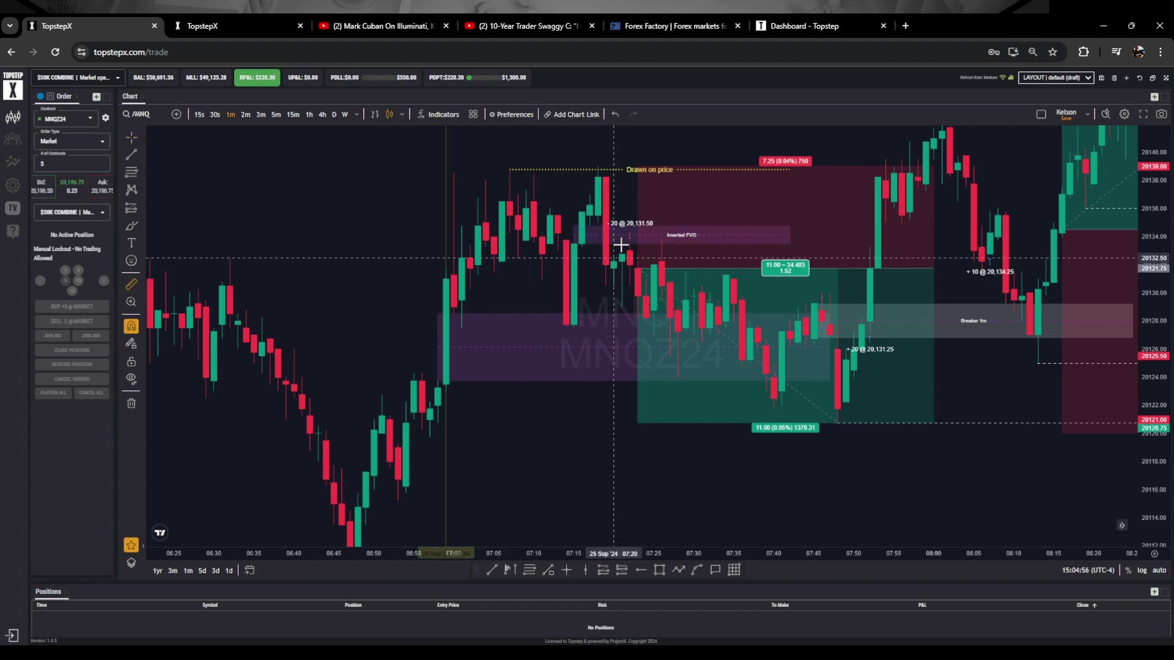
pyautogui.keyDown('shift'); pyautogui.click(637, 262); pyautogui.keyUp('shift')
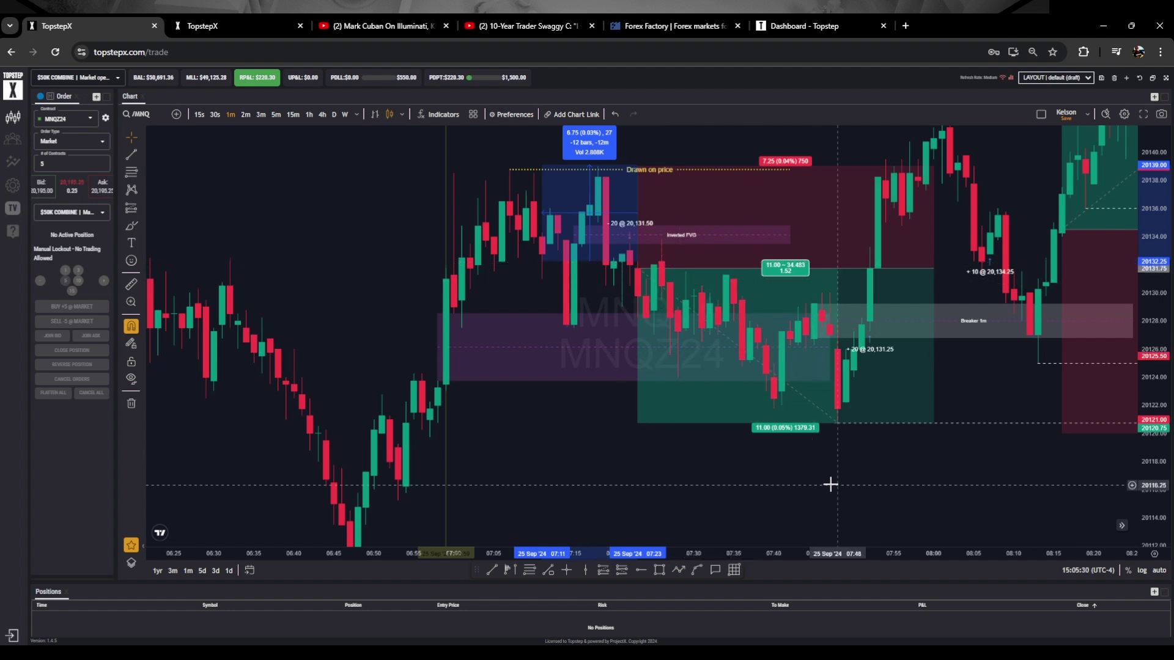
pyautogui.click(776, 484)
pyautogui.moveTo(776, 485); pyautogui.dragTo(681, 475)
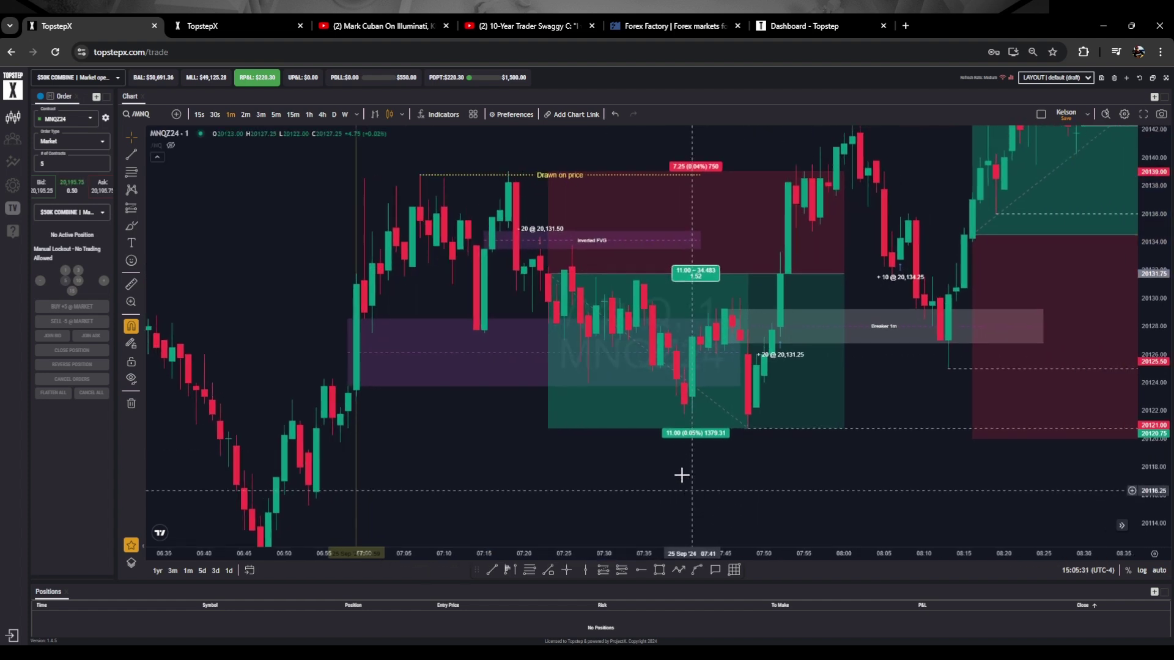
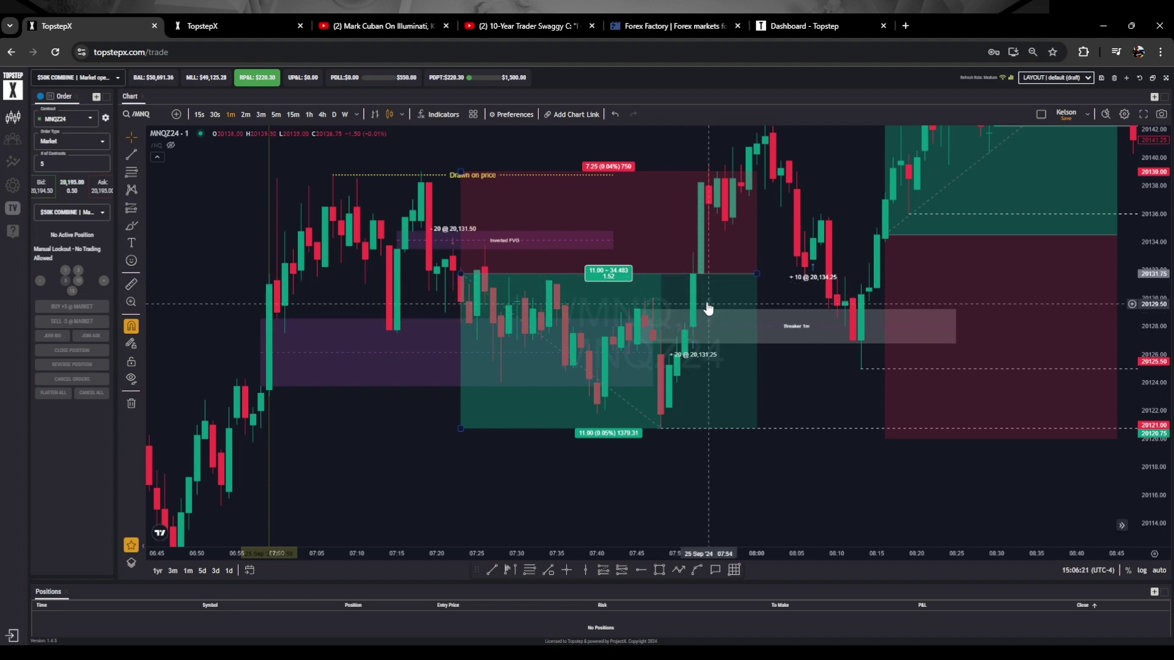
# Examine the 25 September long trade from the one-minute breaker and liquidity levels through to its two partial exits
pyautogui.moveTo(726, 440)
pyautogui.mouseDown()
pyautogui.moveTo(752, 469)
pyautogui.moveTo(581, 492)
pyautogui.mouseUp()
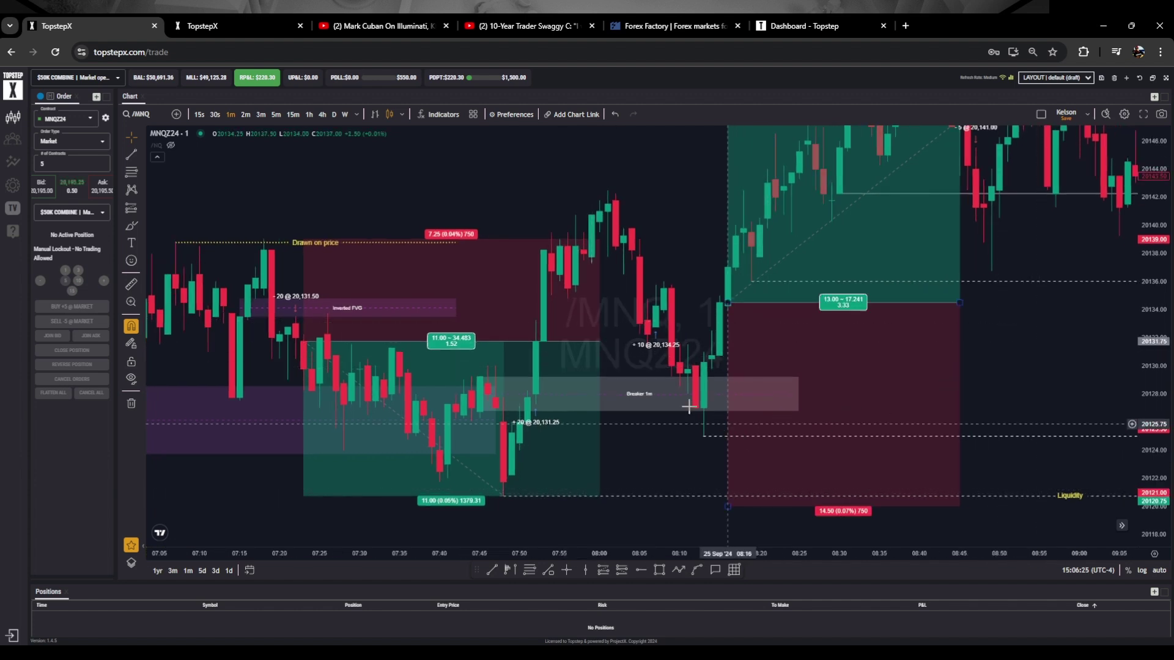
pyautogui.moveTo(1134, 416); pyautogui.dragTo(1134, 449)
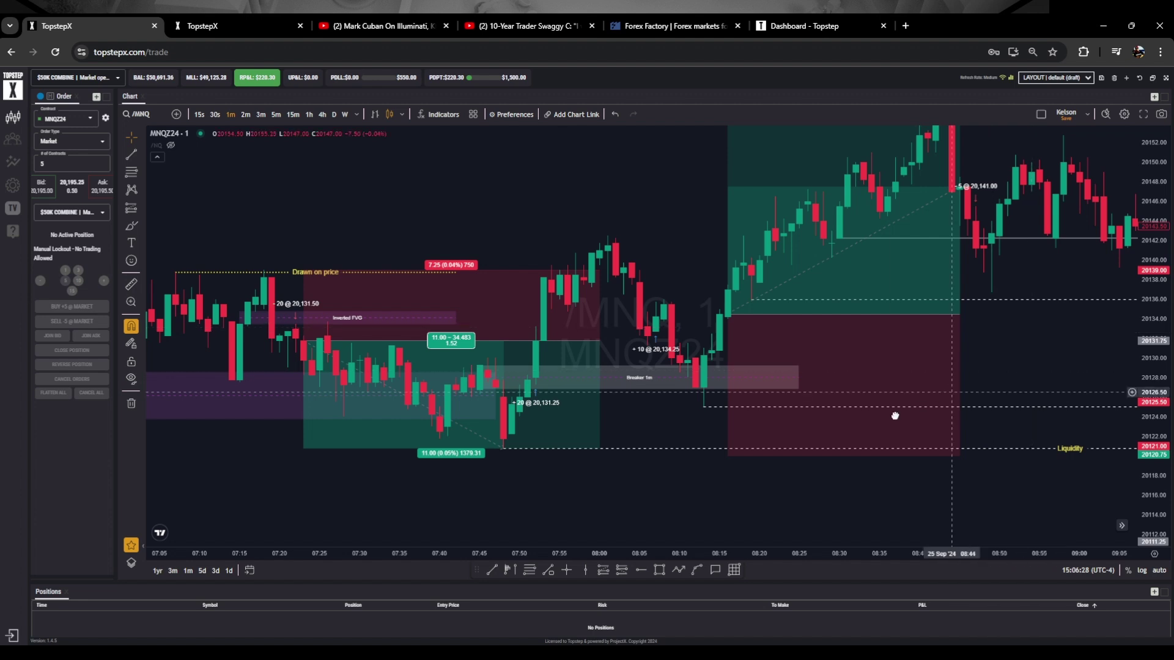
pyautogui.moveTo(1018, 335); pyautogui.dragTo(857, 378)
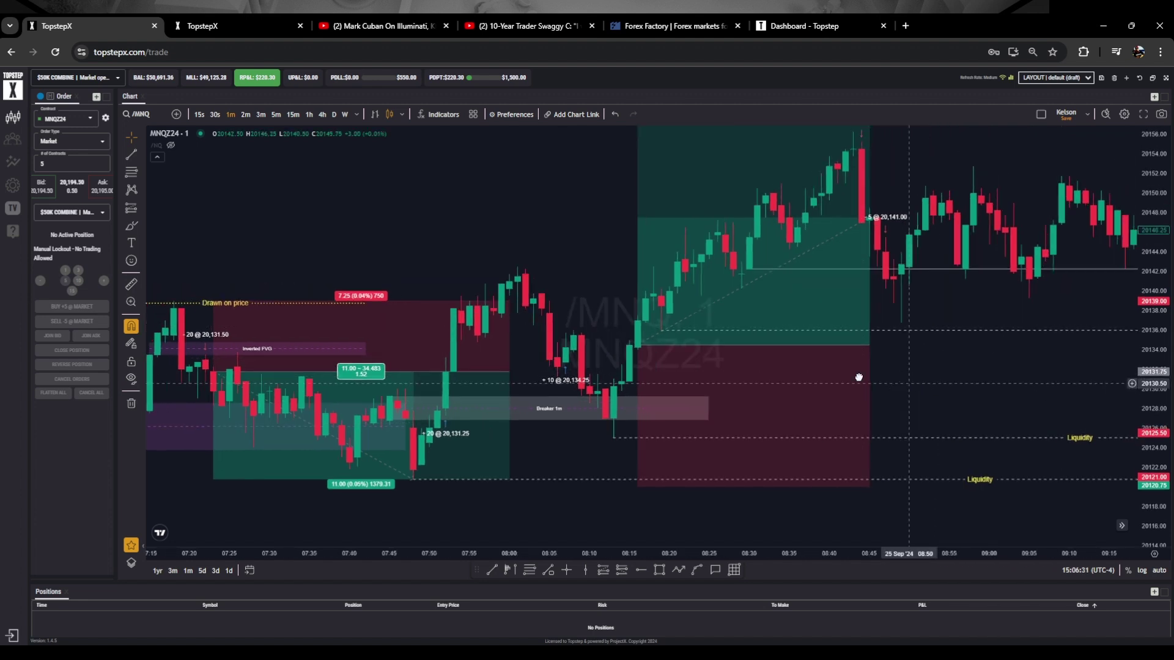
pyautogui.moveTo(907, 406); pyautogui.dragTo(733, 301)
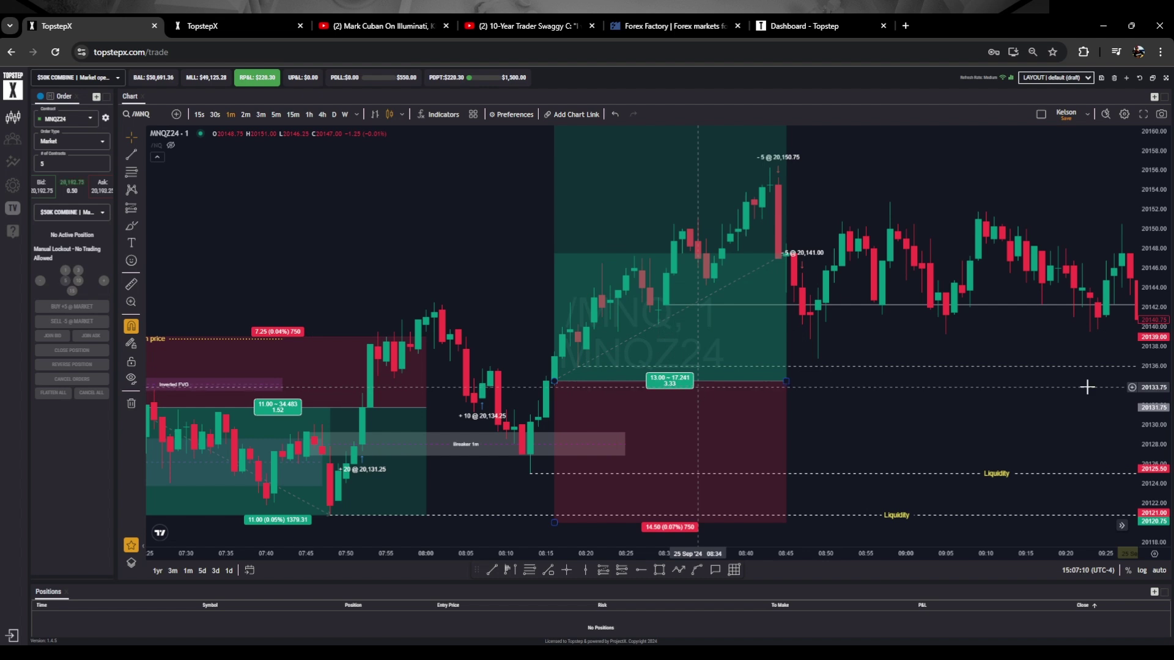
pyautogui.moveTo(880, 403); pyautogui.dragTo(770, 402)
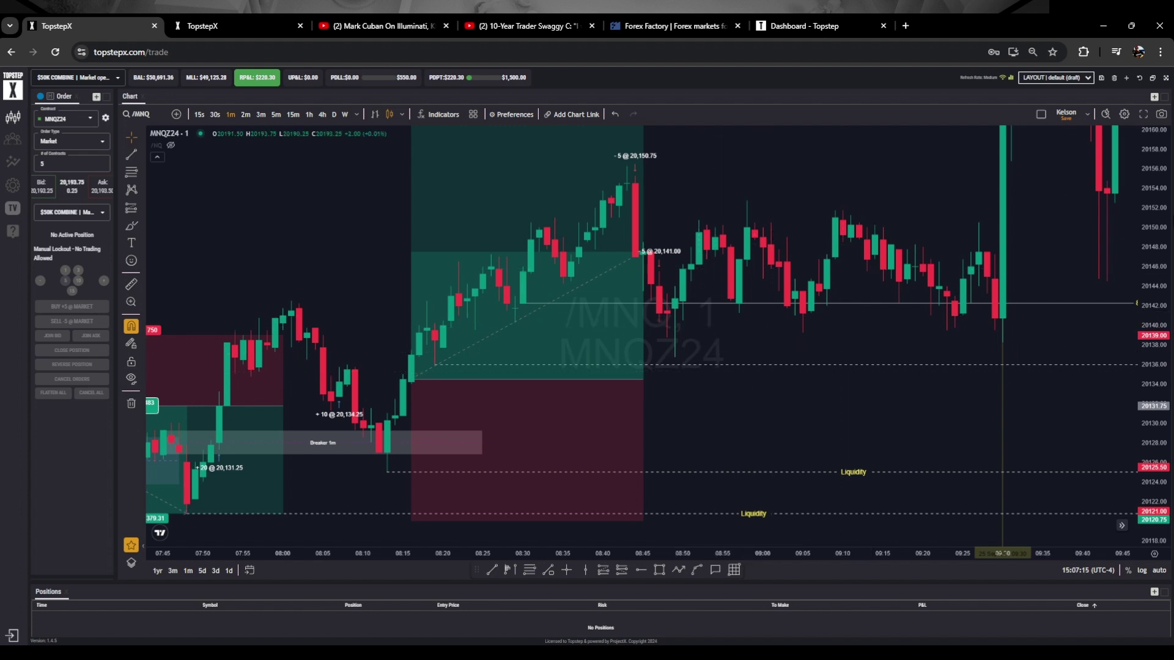
# Examine the price move after 09:30 on 25 September relative to the long position's target and the 8:30am open line
pyautogui.moveTo(1161, 215); pyautogui.dragTo(1039, 422)
pyautogui.moveTo(909, 336); pyautogui.dragTo(898, 396)
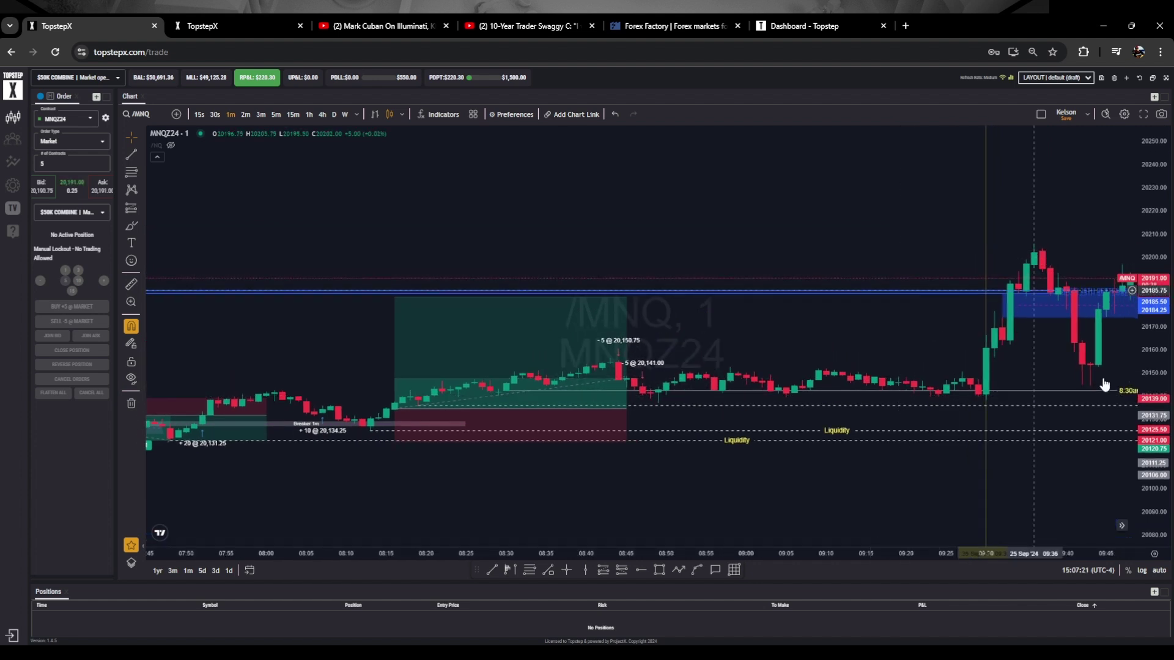
pyautogui.moveTo(1146, 348); pyautogui.dragTo(1145, 379)
pyautogui.doubleClick(1144, 379)
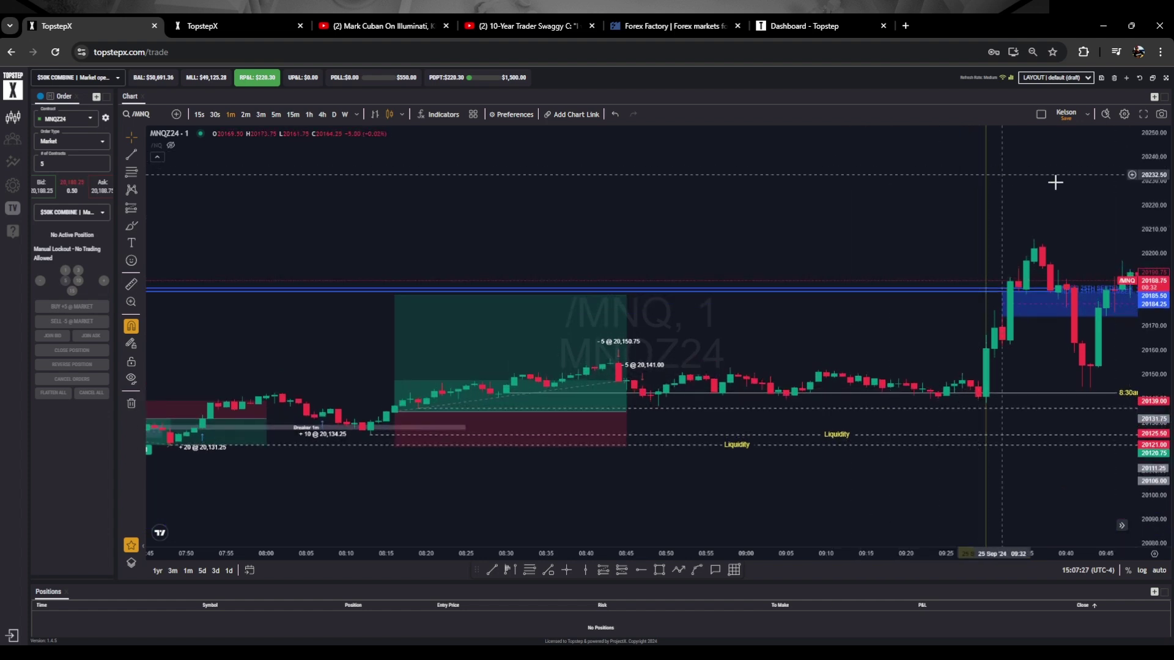
pyautogui.moveTo(898, 209); pyautogui.dragTo(697, 225)
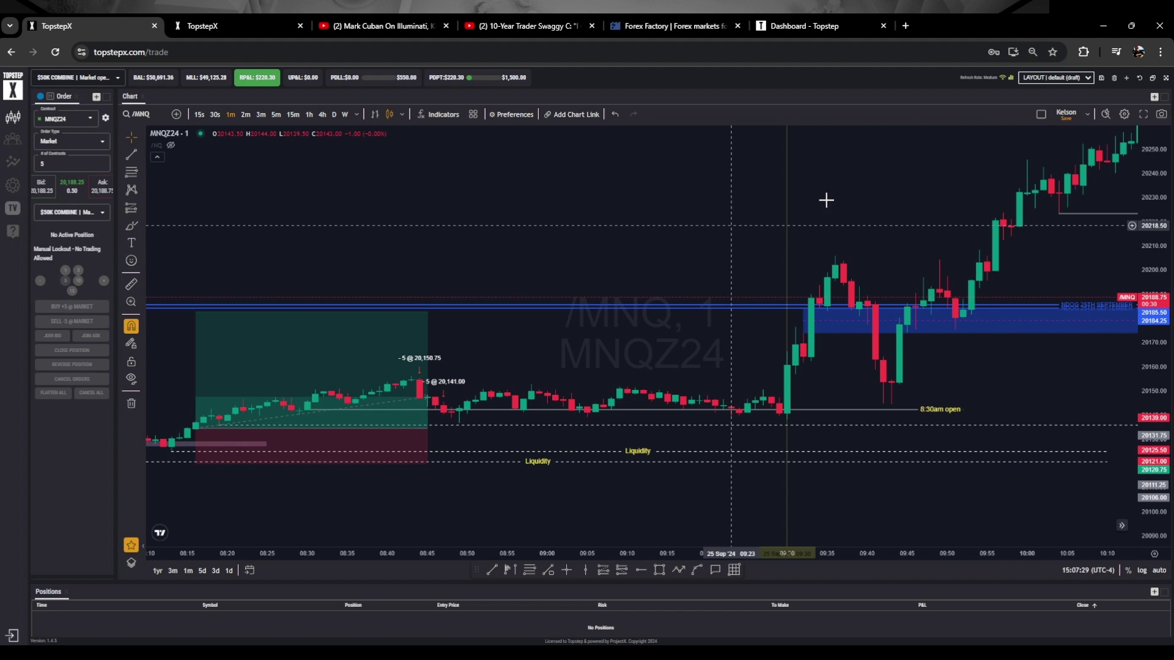
pyautogui.moveTo(919, 220); pyautogui.dragTo(776, 361)
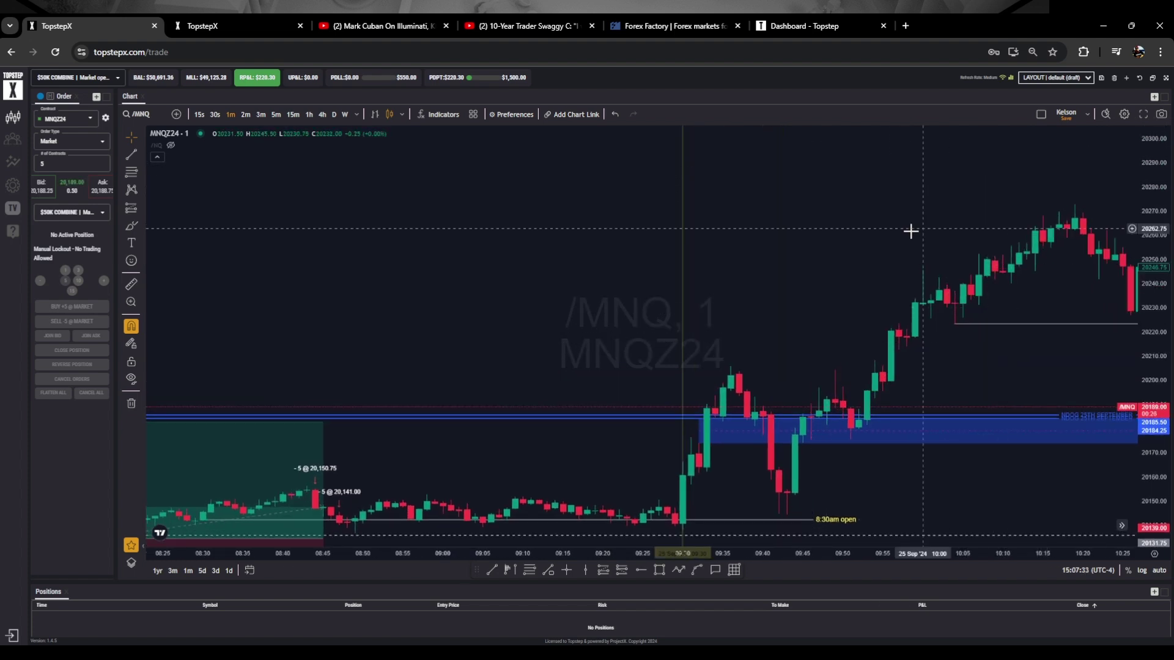
pyautogui.moveTo(672, 339); pyautogui.dragTo(1003, 323)
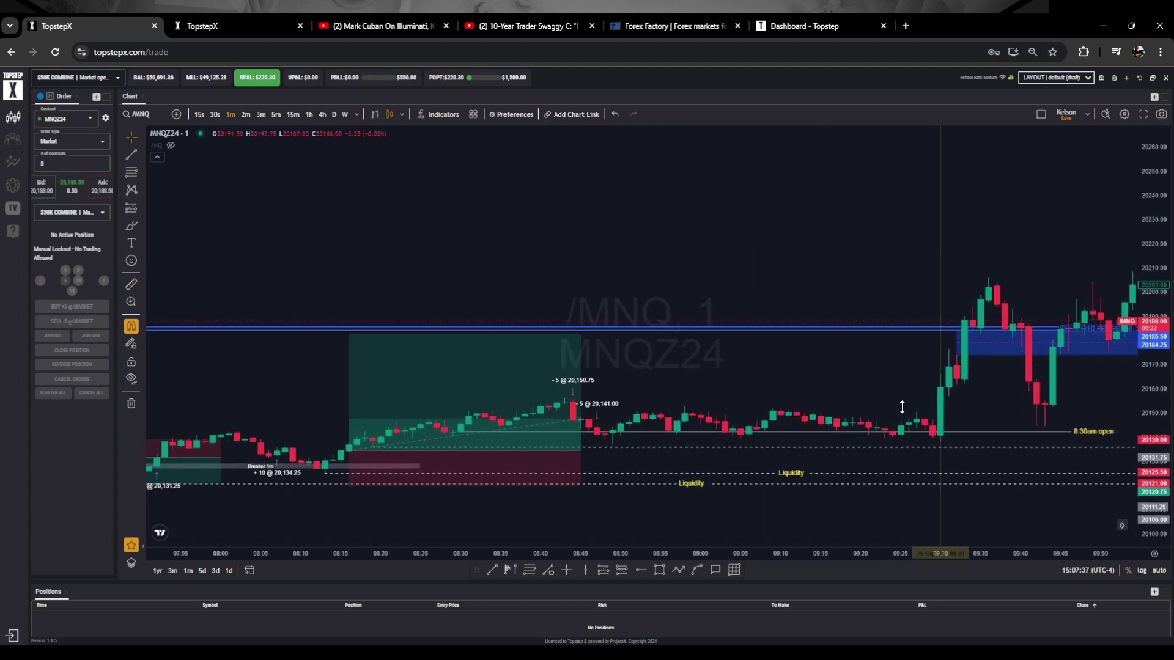
pyautogui.hscroll(-2, 901, 283)
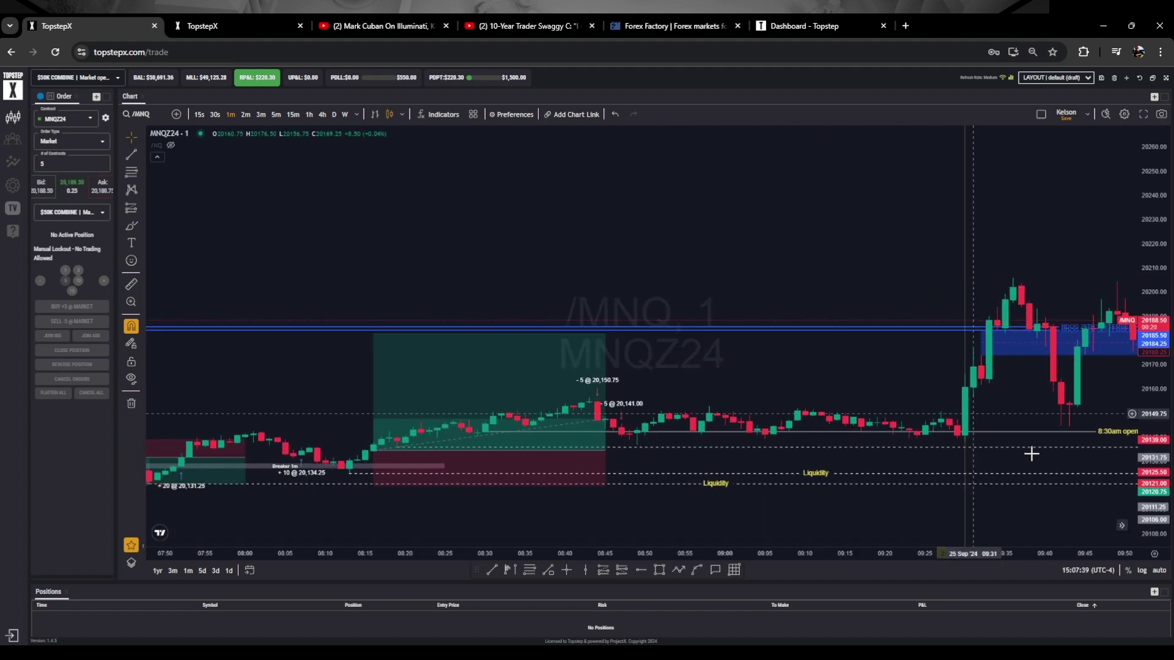
# Examine the 25 September short and long trades side by side, from the 07:00 line through the move after 09:30
pyautogui.moveTo(1153, 423); pyautogui.dragTo(1136, 236)
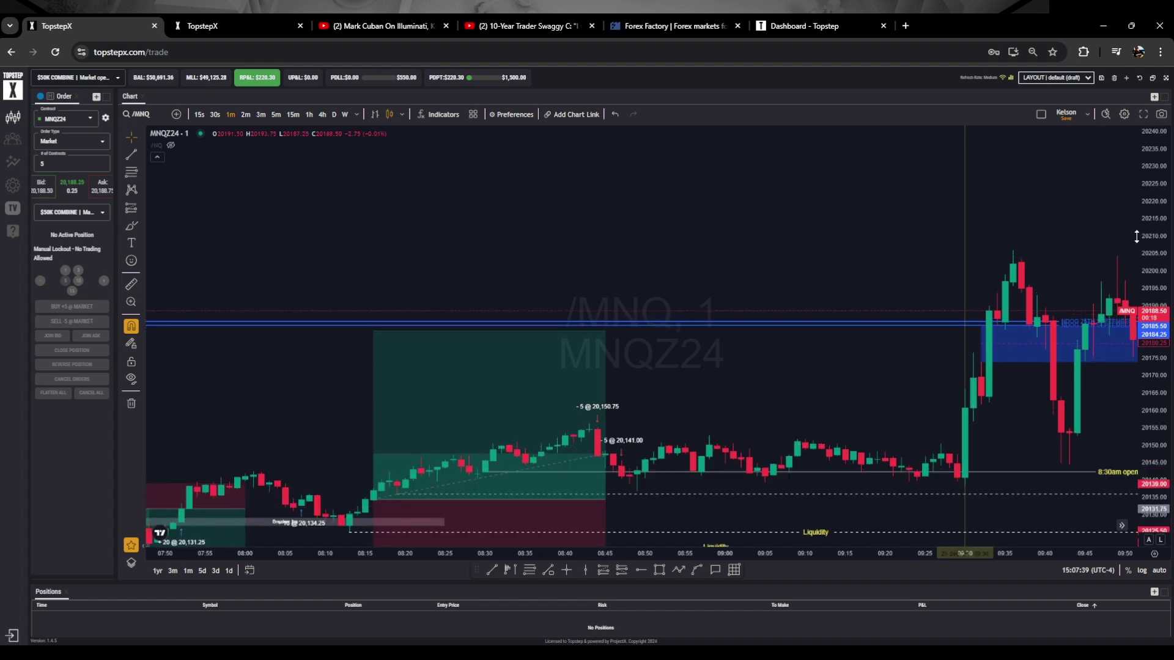
pyautogui.moveTo(764, 384); pyautogui.dragTo(876, 352)
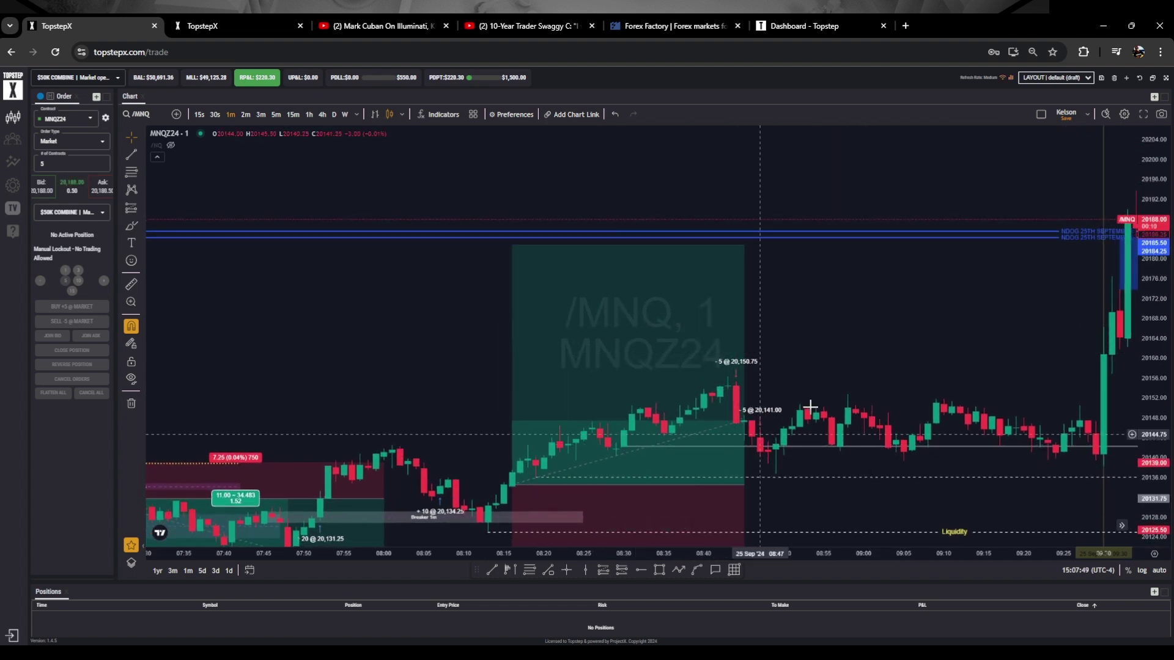
pyautogui.scroll(-1, 793, 430)
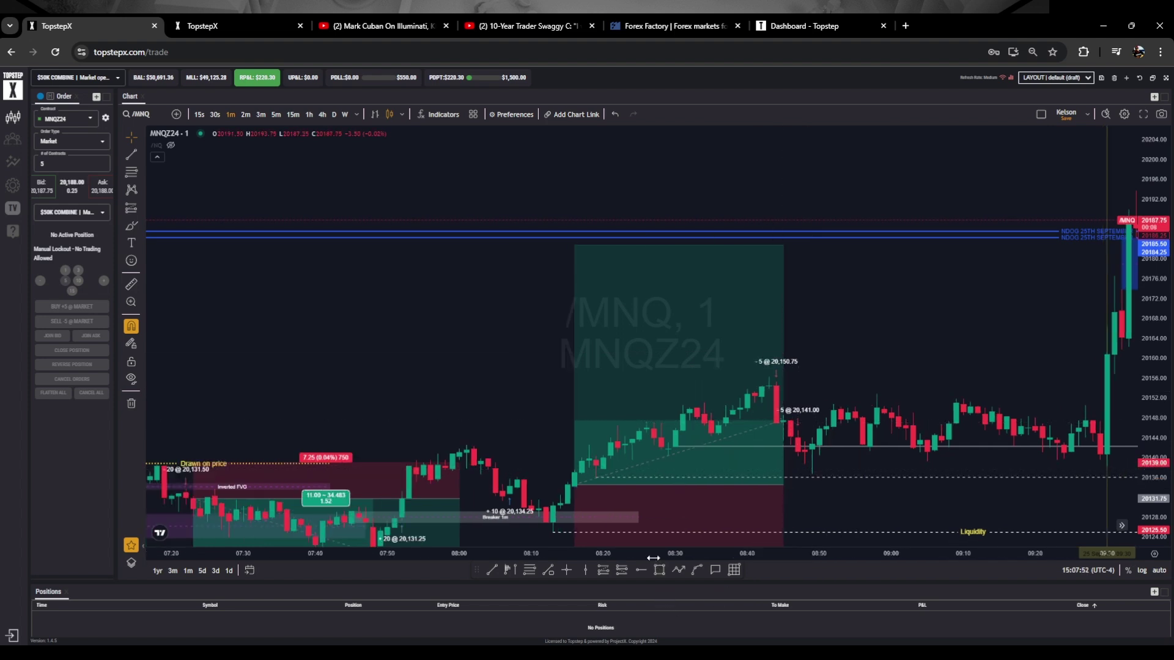
pyautogui.scroll(-5, 717, 557)
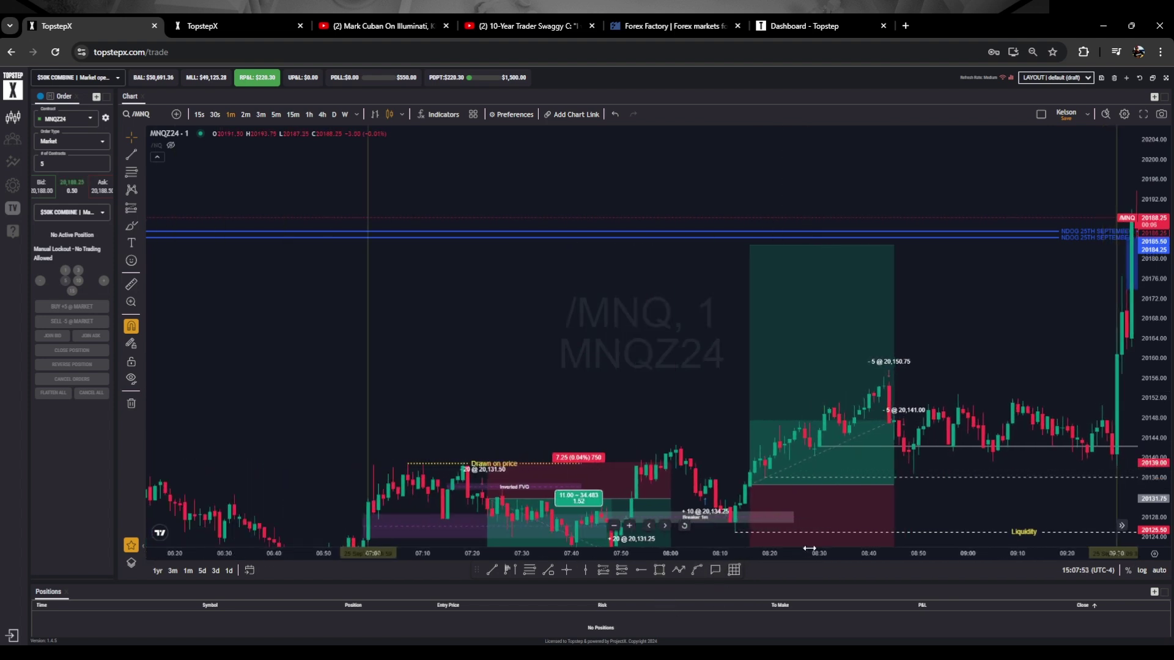
pyautogui.moveTo(917, 493); pyautogui.dragTo(822, 490)
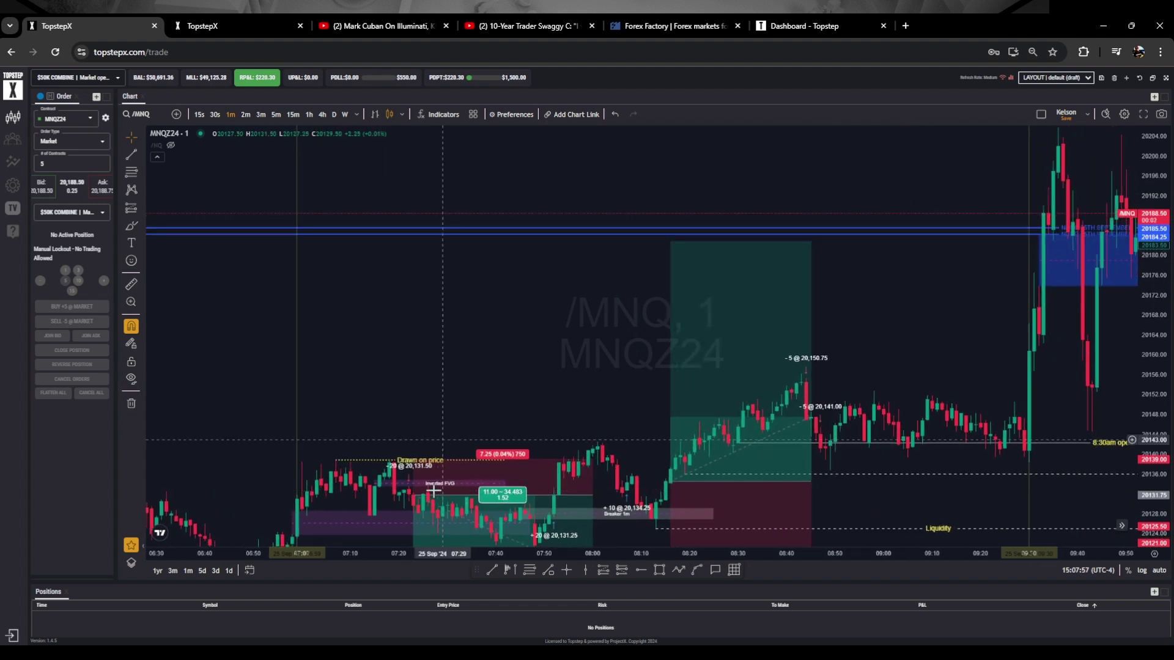
pyautogui.moveTo(433, 497); pyautogui.dragTo(436, 478)
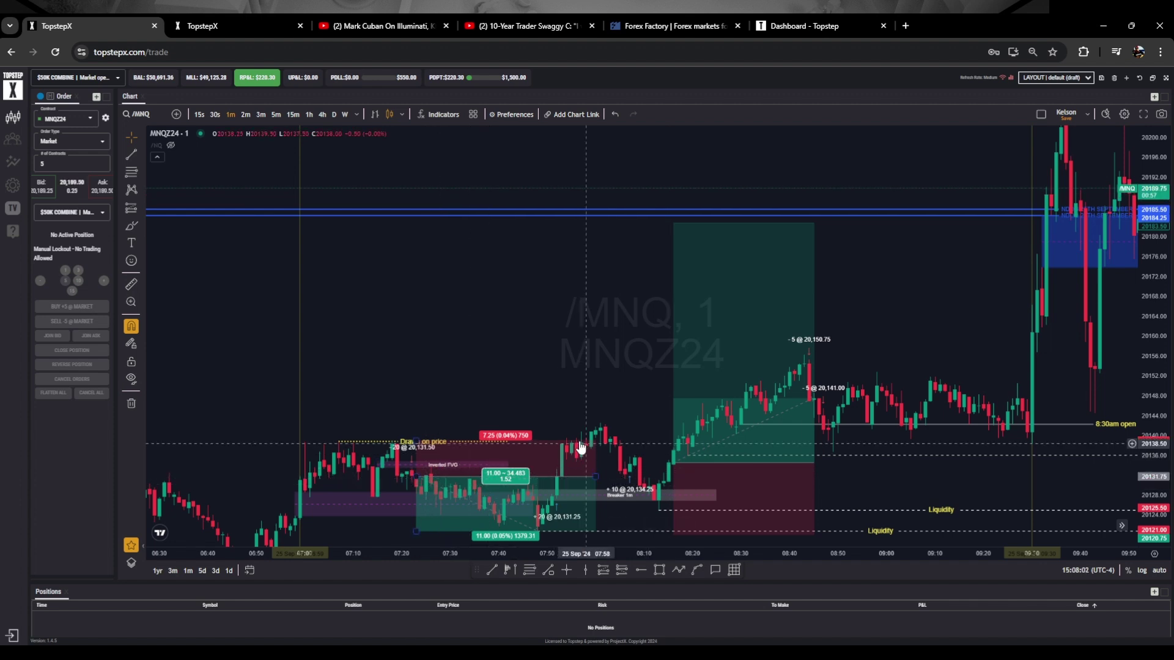
# Check the long position's target, stop and risk-reward ratio against the post-09:30 rally and the rest of the morning's price action
pyautogui.click(686, 525)
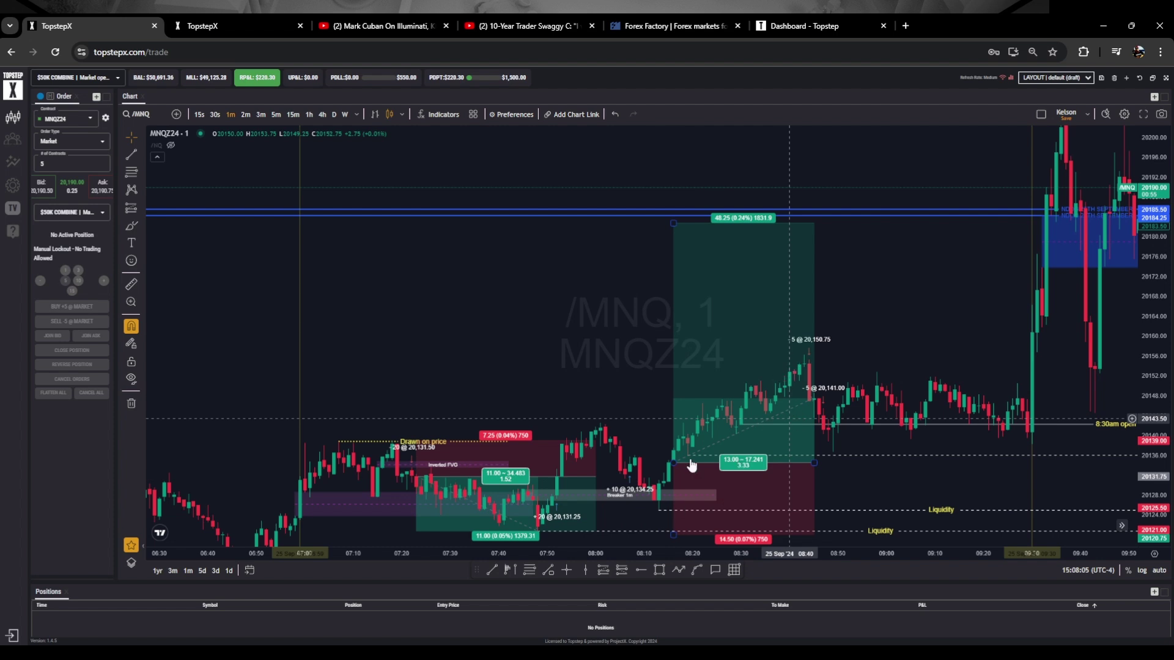
pyautogui.click(825, 455)
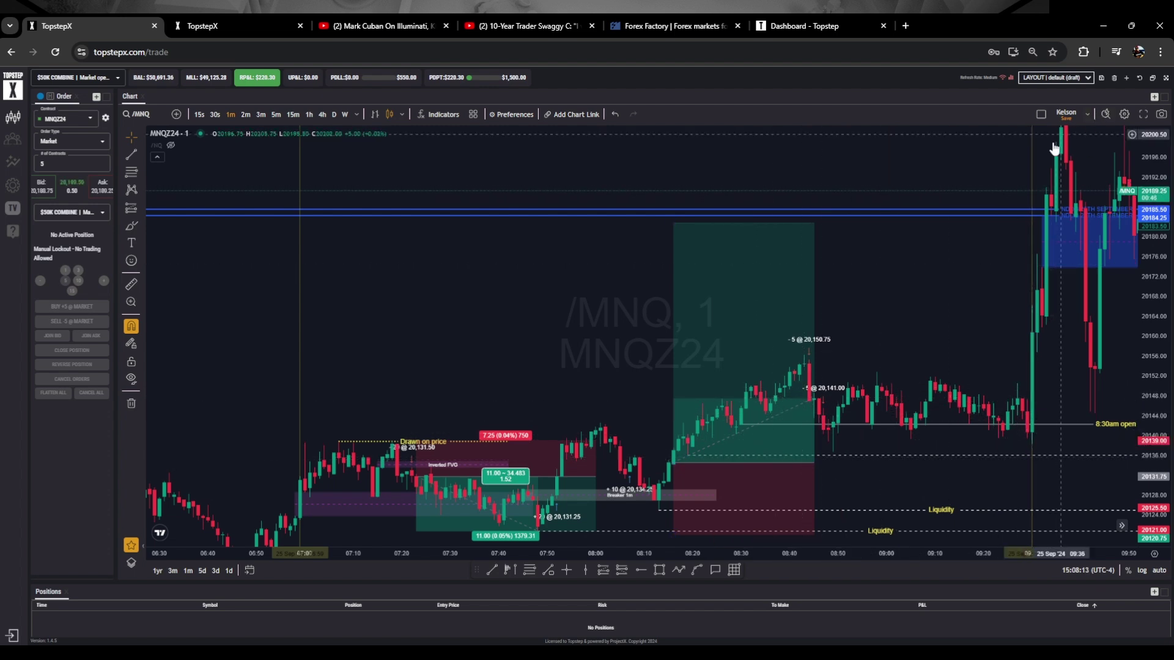
pyautogui.moveTo(972, 188); pyautogui.dragTo(942, 265)
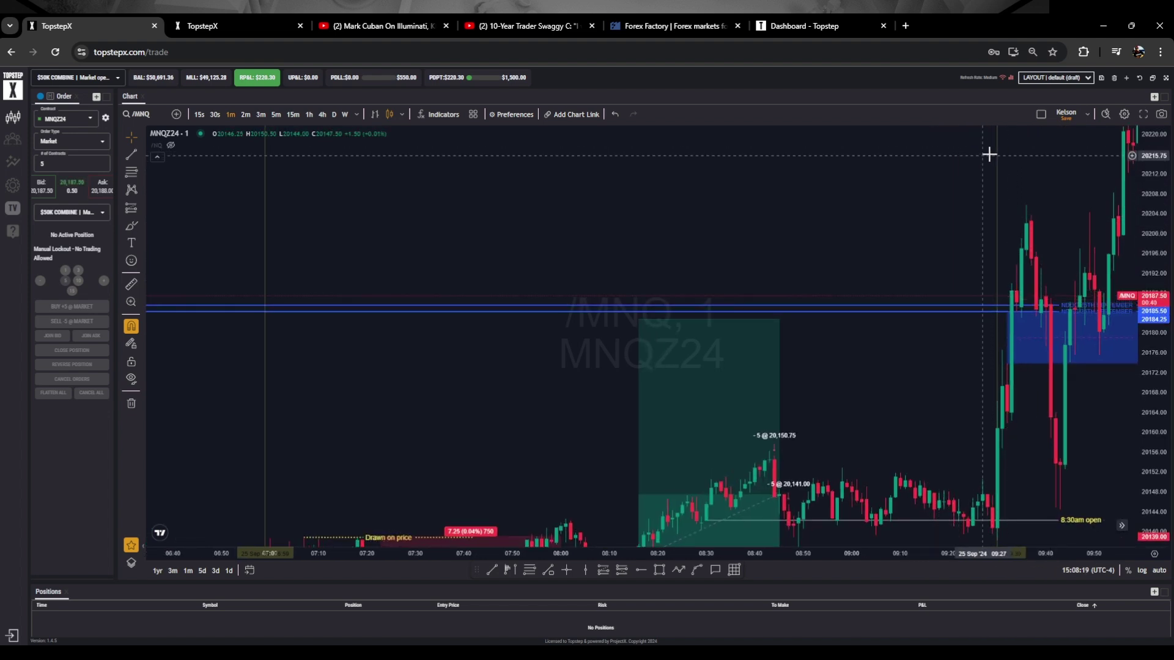
pyautogui.moveTo(844, 367); pyautogui.dragTo(843, 350)
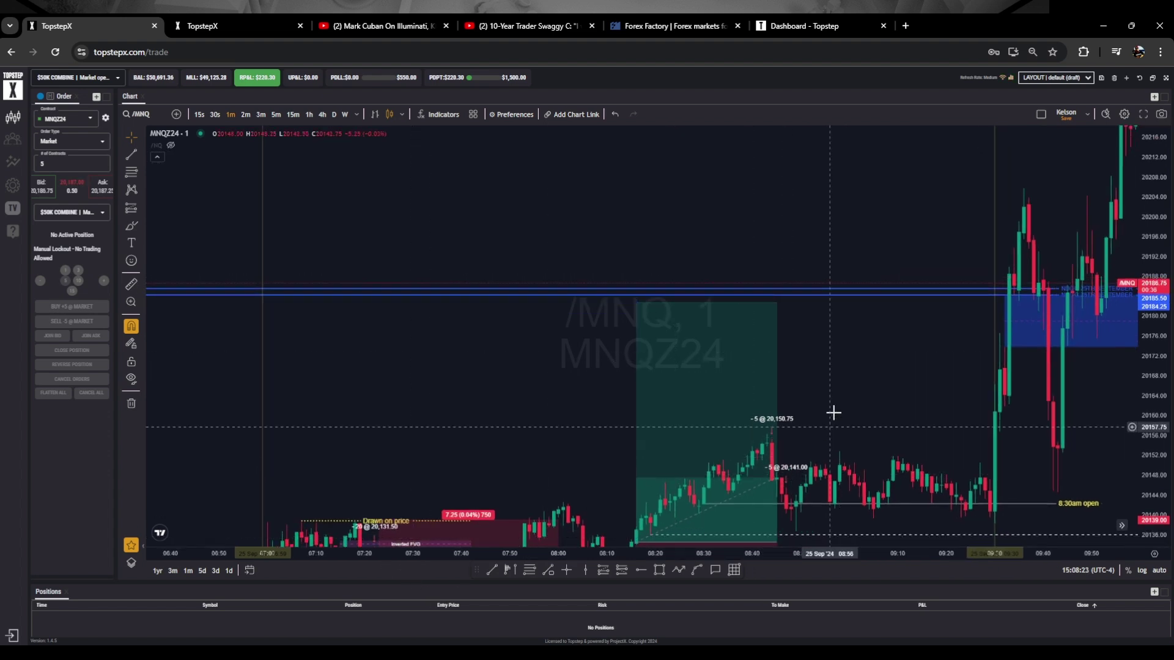
pyautogui.moveTo(833, 412); pyautogui.dragTo(819, 323)
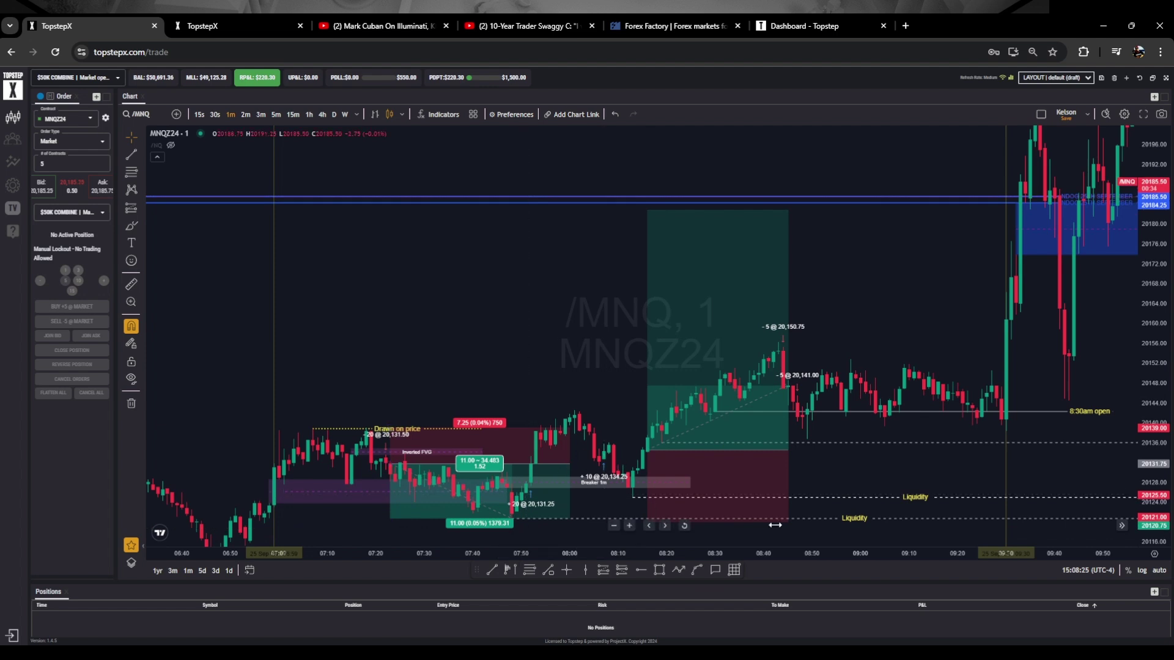
pyautogui.click(718, 476)
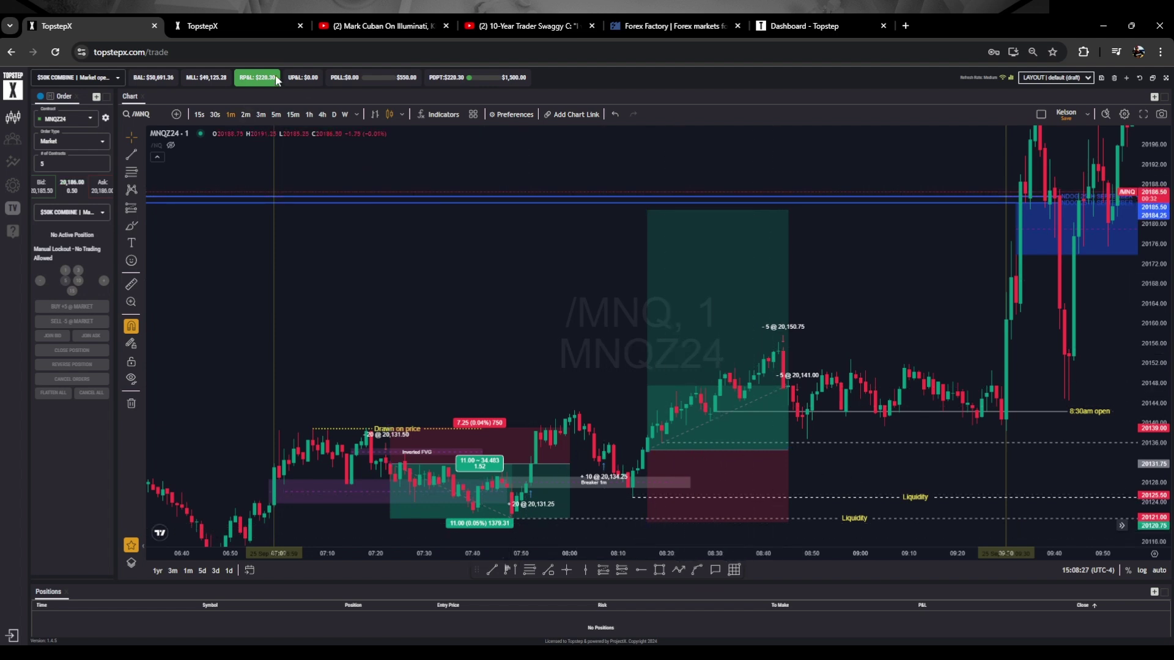
pyautogui.moveTo(876, 343); pyautogui.dragTo(893, 324)
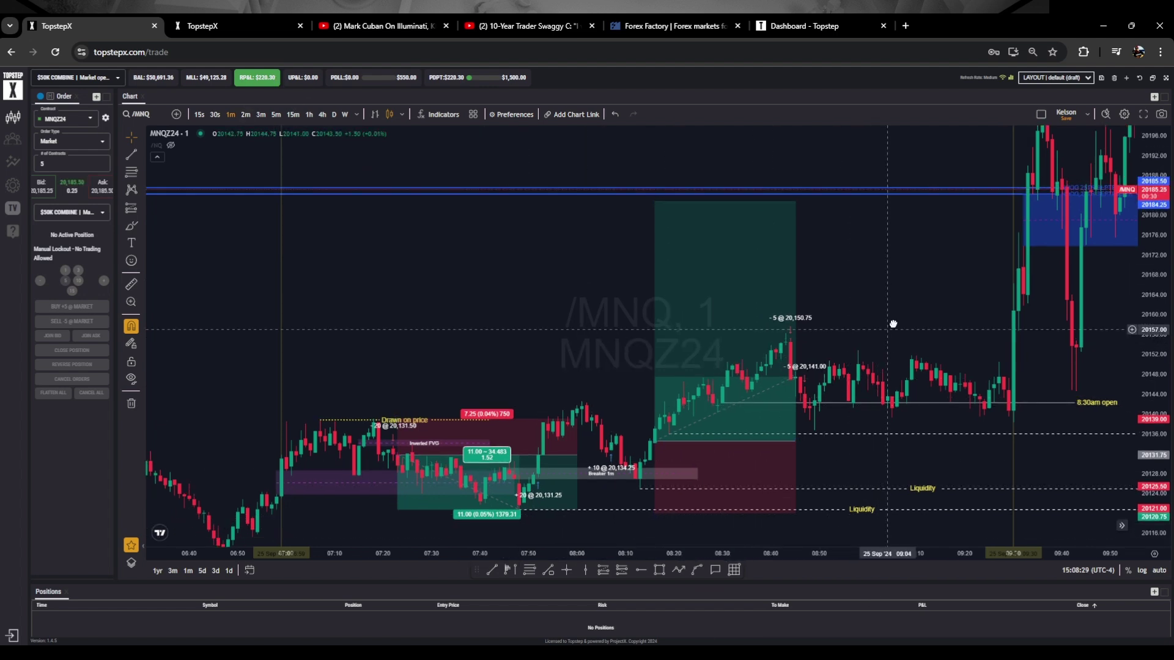
pyautogui.moveTo(700, 539); pyautogui.dragTo(704, 534)
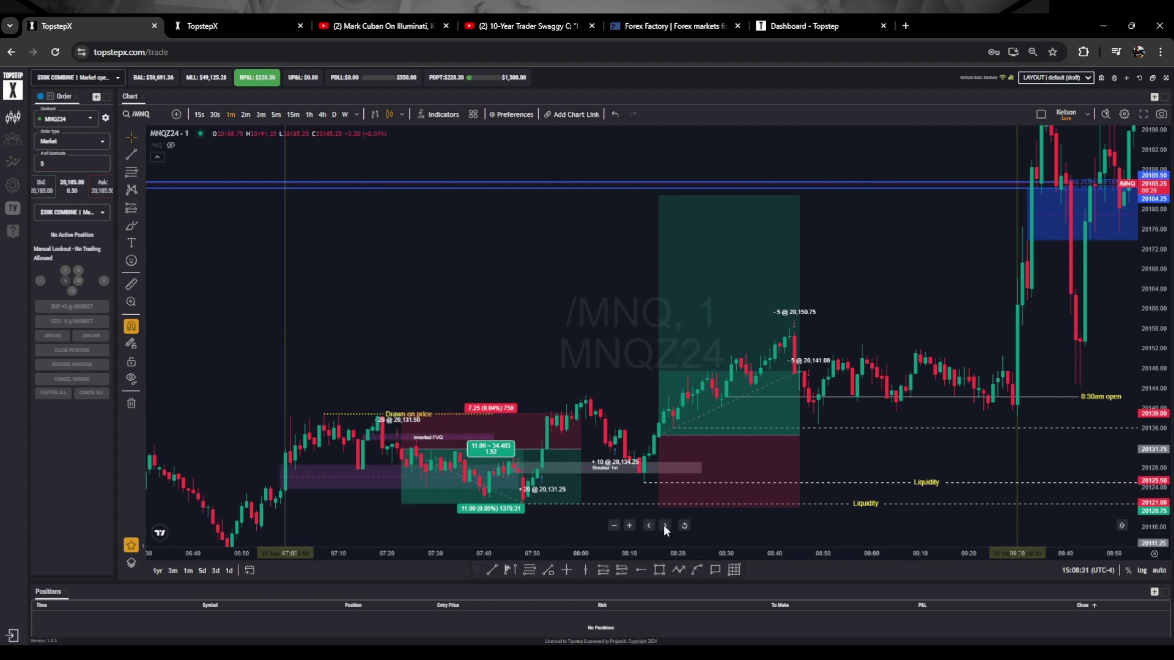